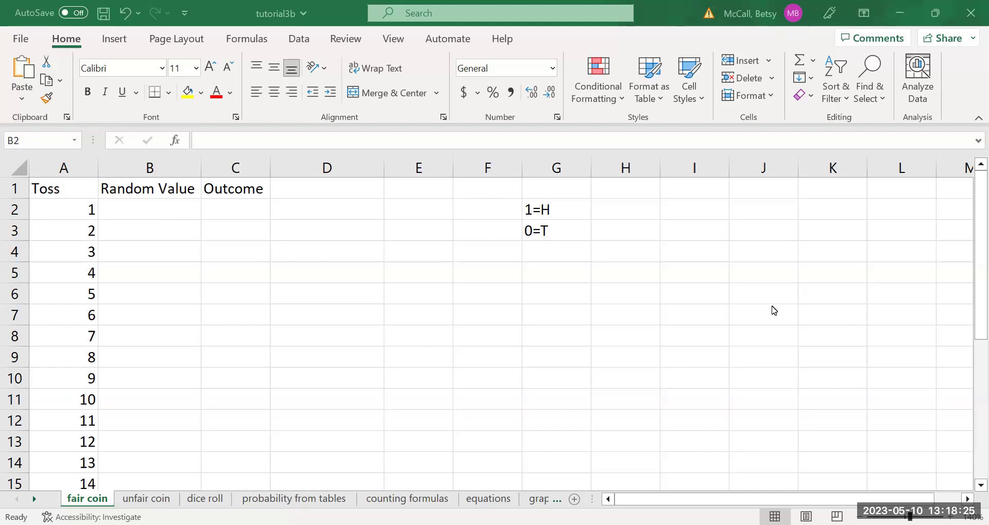
Enter =RAND() in B2 and fill it down through B26 for all 25 tosses
mouse_move(975, 277)
left_mouse_down()
mouse_move(974, 428)
mouse_move(976, 275)
left_mouse_up()
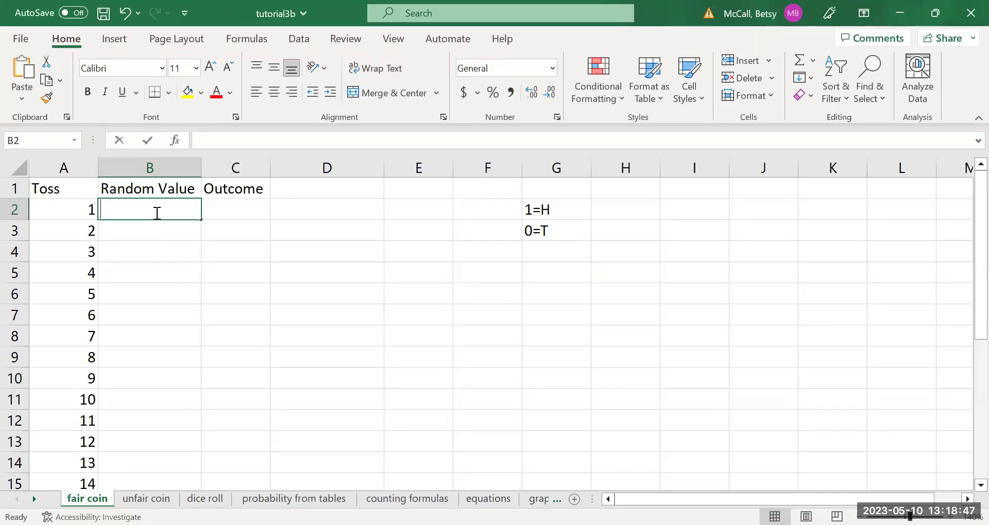
type("=")
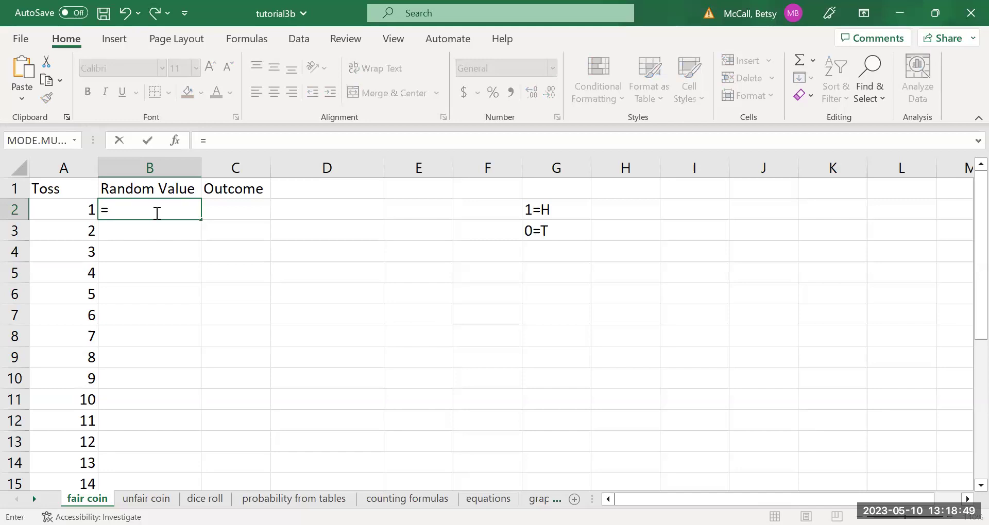
type("RAND()")
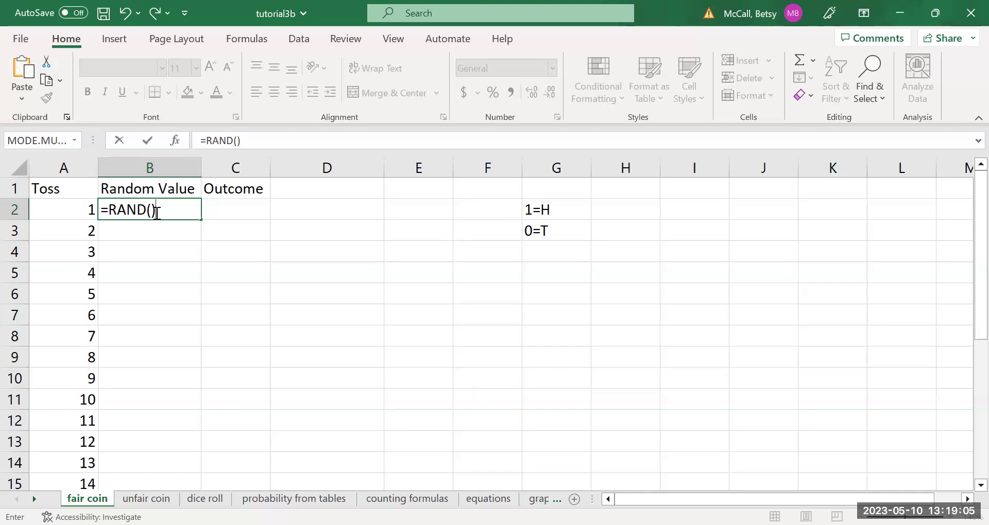
key("Return")
left_click(195, 208)
left_click_drag(199, 219, 191, 436)
left_click_drag(966, 437, 970, 267)
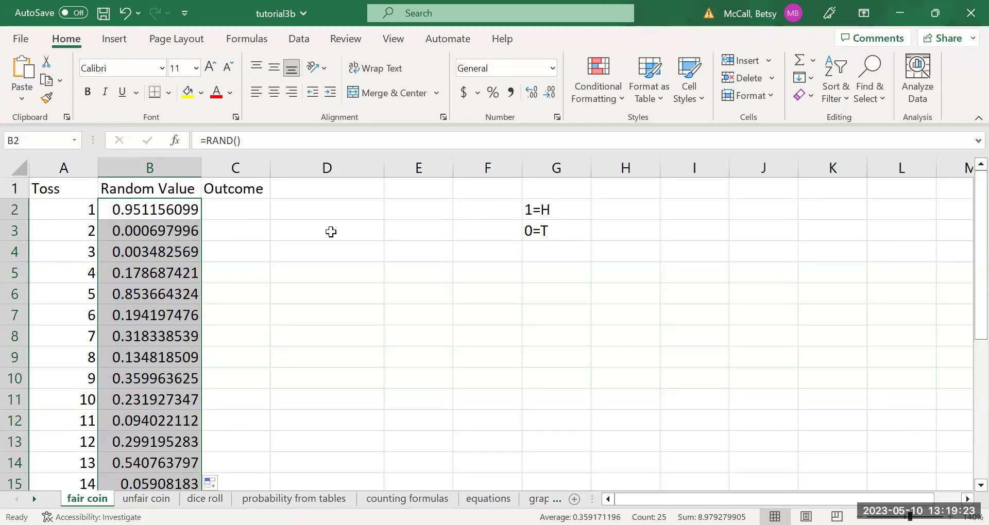
left_click(247, 211)
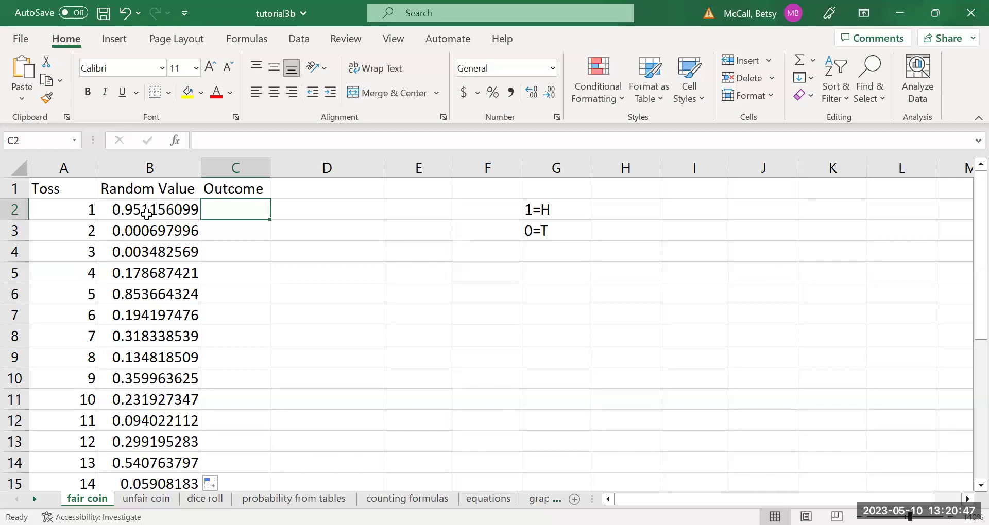
Build =IF(B2<0.5,1,0) in C2, briefly trying "H","T" outcomes before reverting to 1,0
type("=")
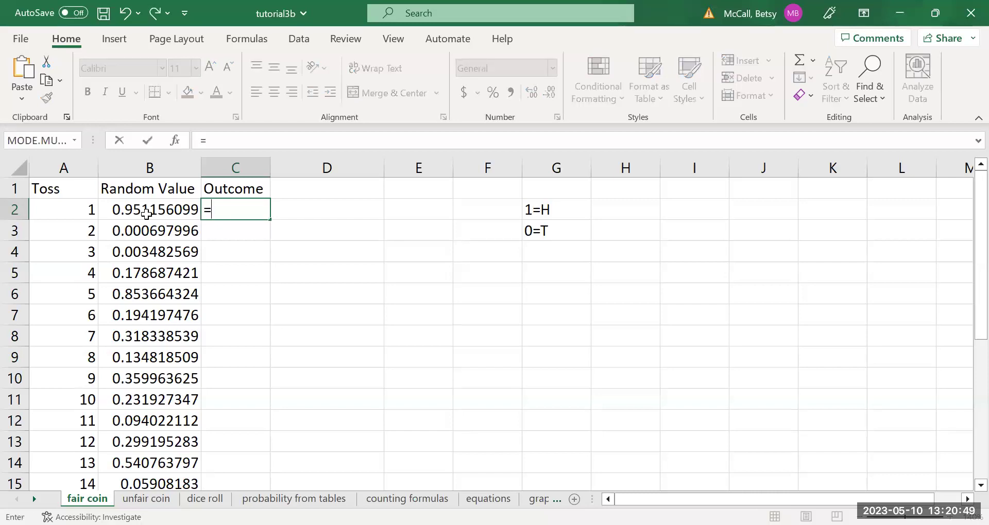
type("IF(")
left_click(146, 214)
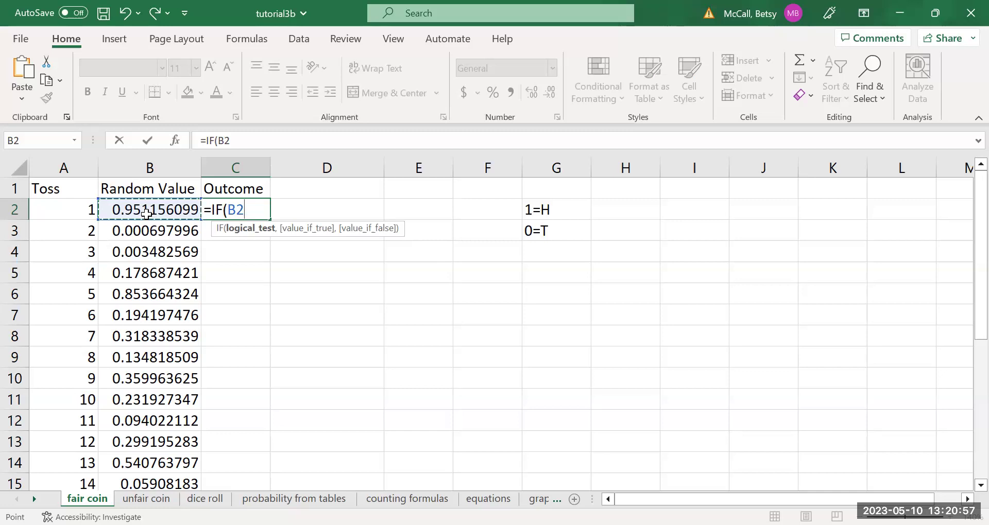
type("<0.5")
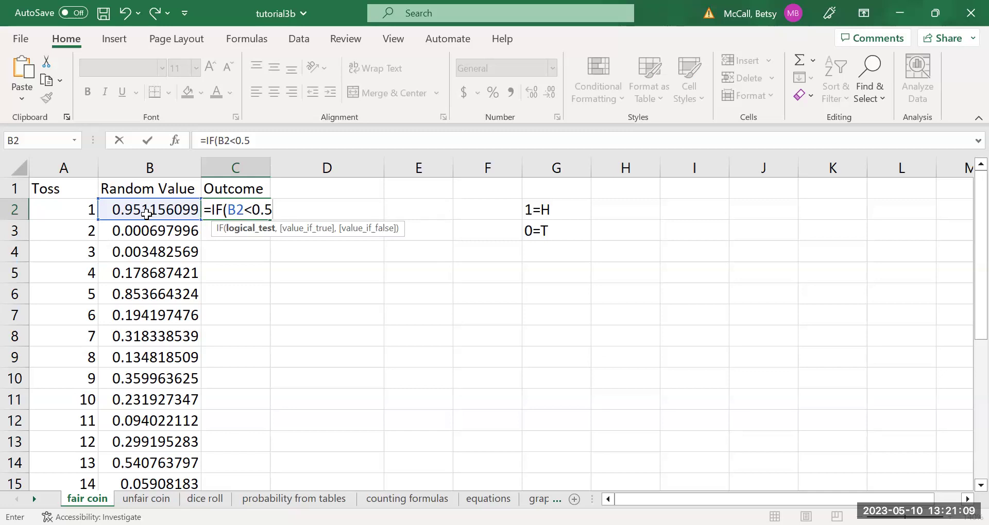
type(",")
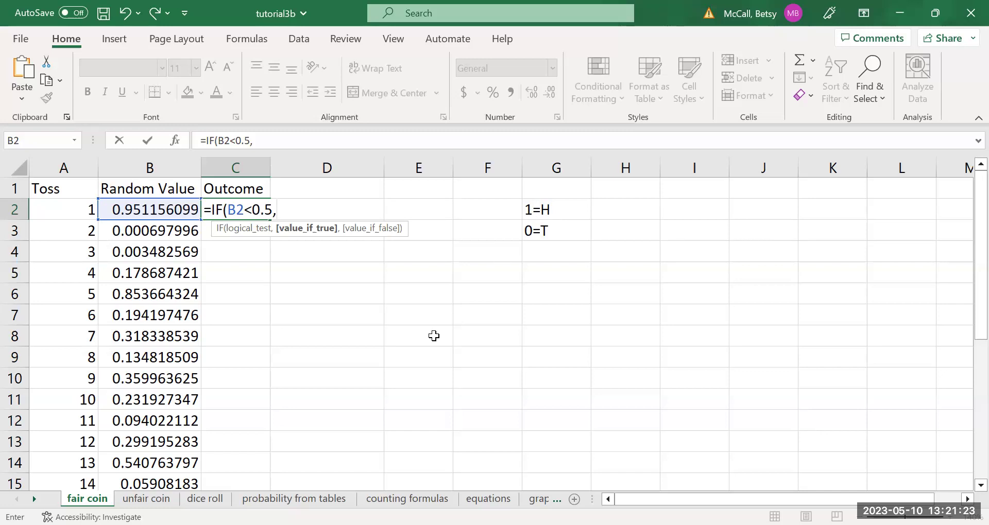
type("1,")
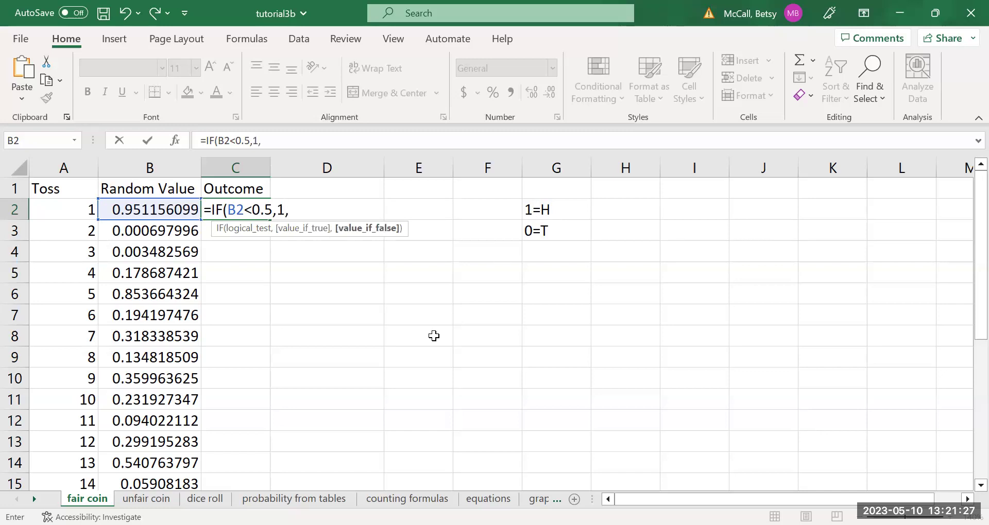
type("0)")
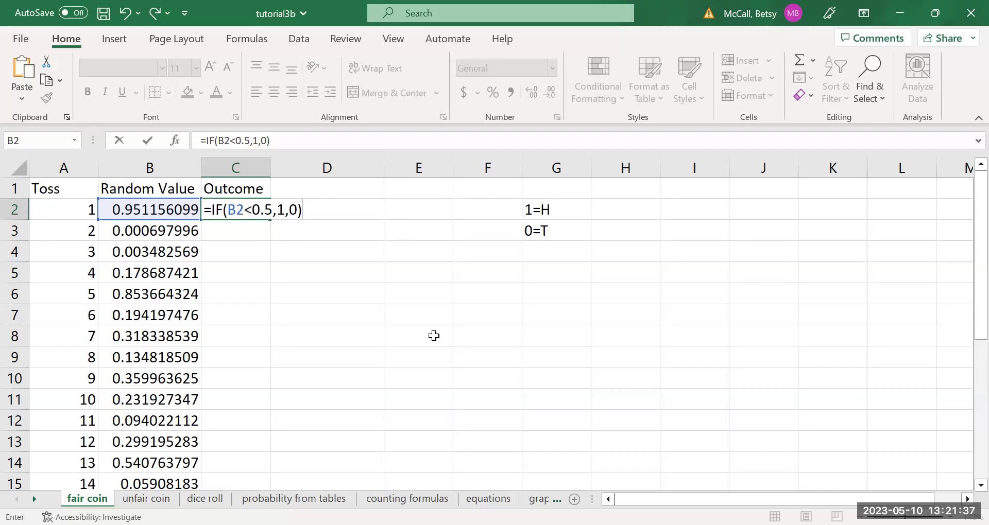
key("BackSpace")
key("BackSpace")
key("BackSpace")
key("BackSpace")
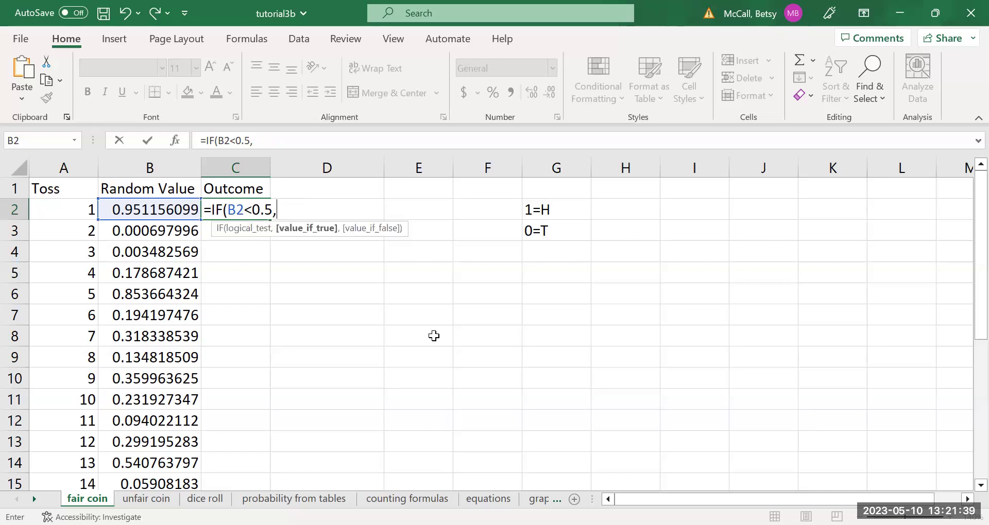
type("\"H\",\"T\"")
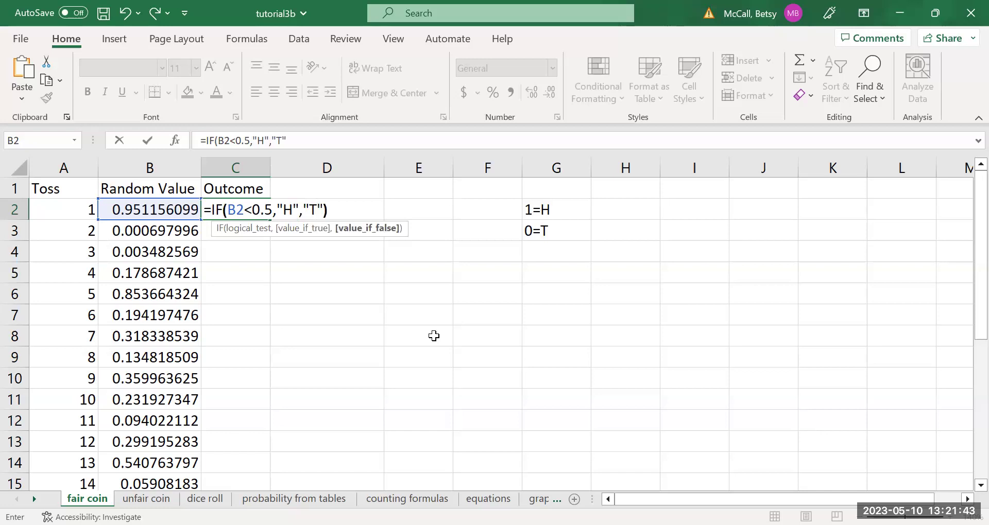
type(")")
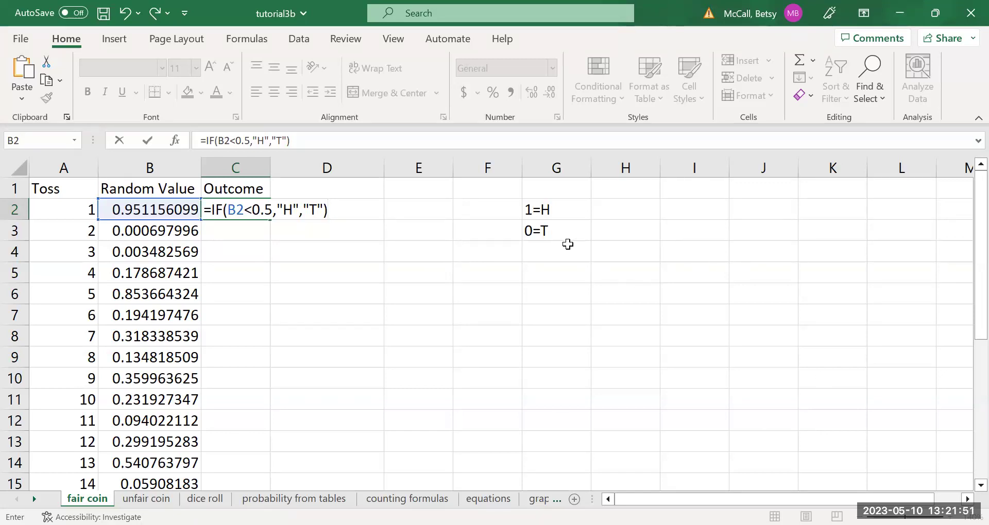
key("BackSpace")
key("BackSpace")
key("BackSpace")
key("BackSpace")
key("BackSpace")
key("BackSpace")
key("BackSpace")
key("BackSpace")
type("1,0)")
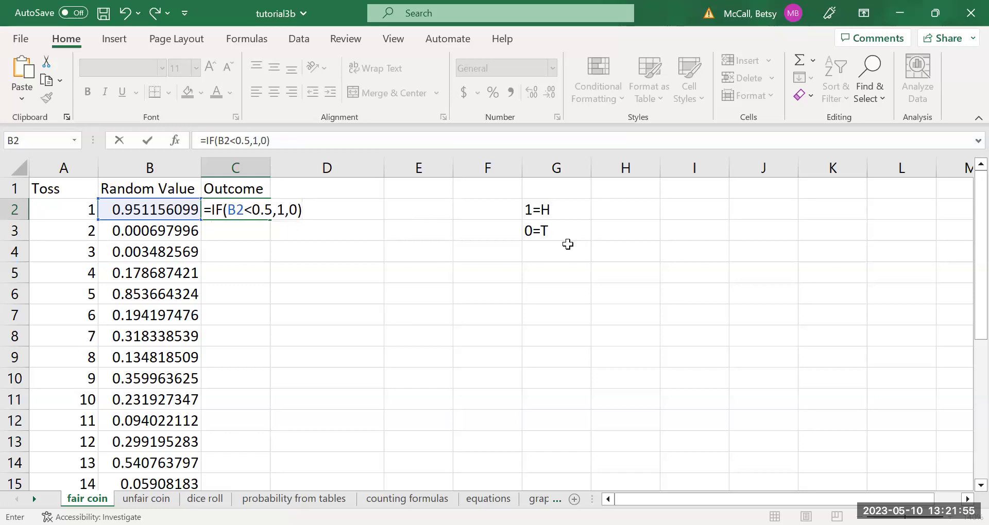
Commit the C2 IF formula and fill it down to C26 for 1/0 outcomes
key("Return")
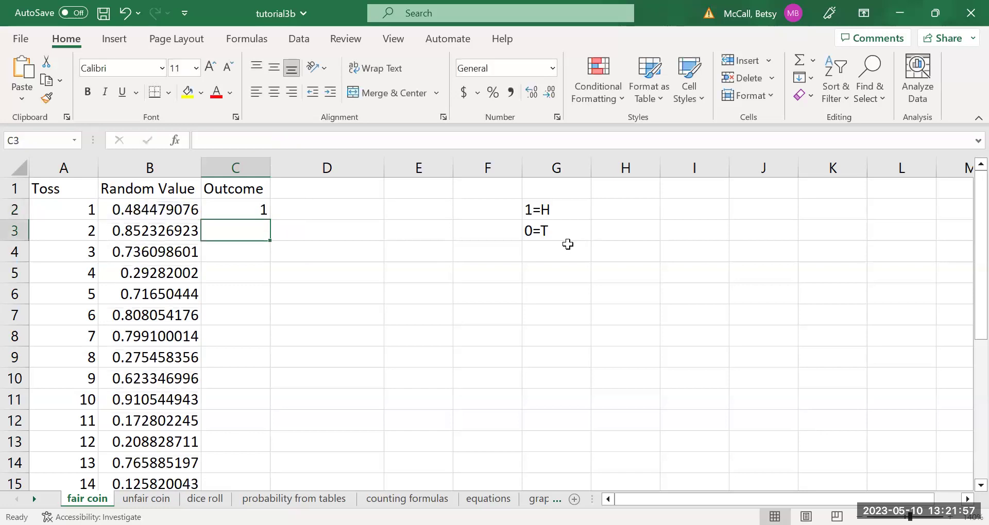
left_click(258, 209)
left_click_drag(269, 219, 258, 422)
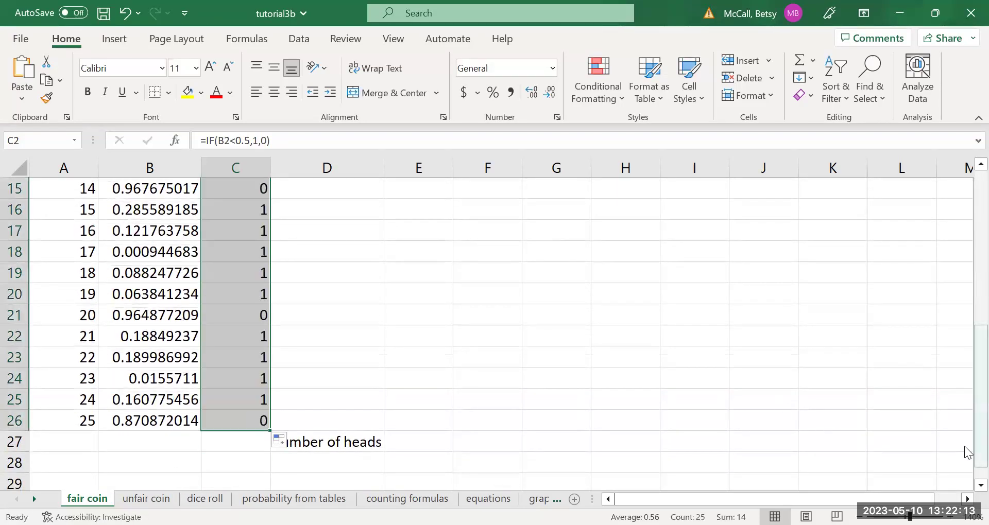
scroll(346, 256, "up", 5)
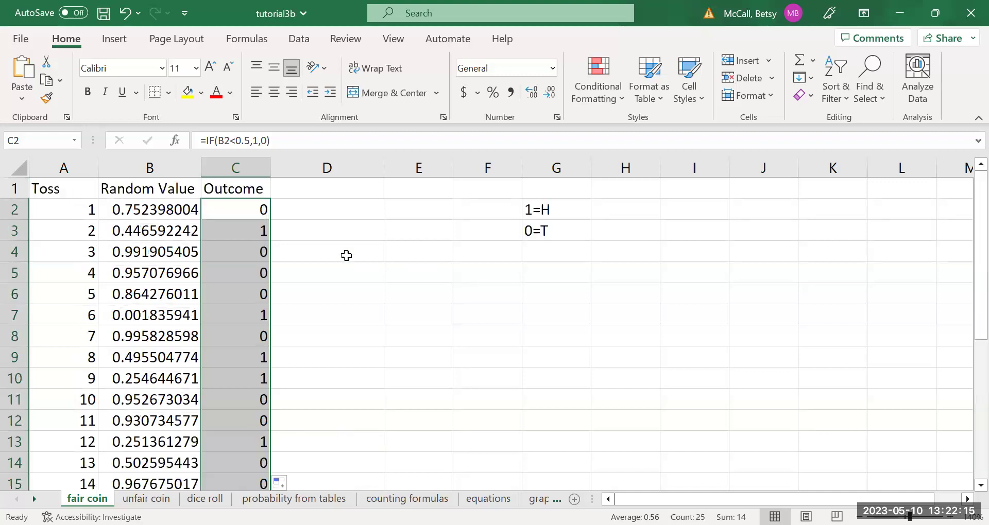
left_click(318, 237)
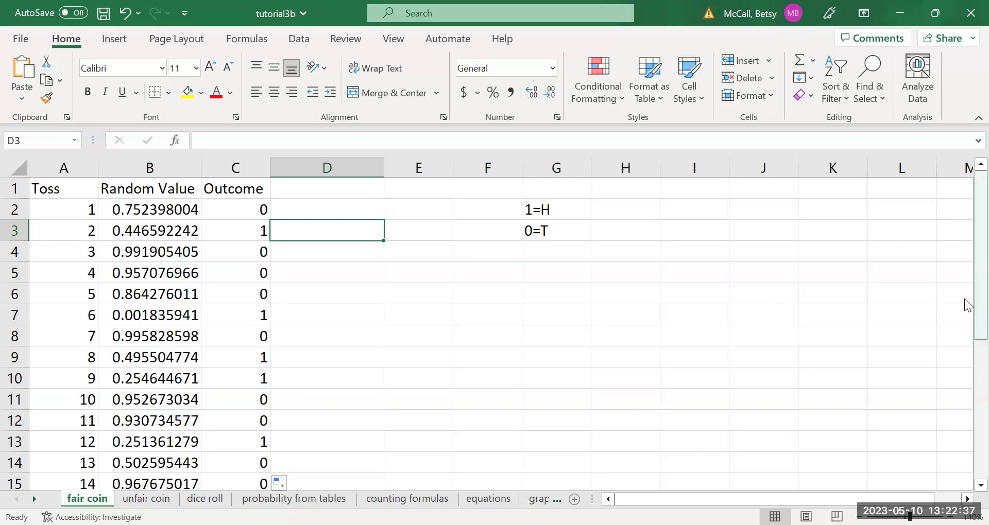
scroll(965, 455, "down", 4)
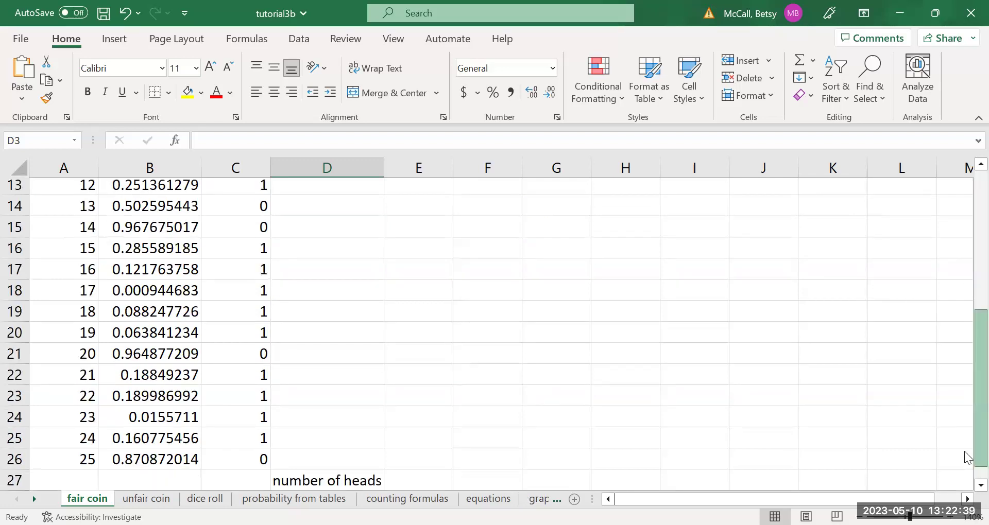
Enter a SUM of the Outcome column in C27, giving 14 heads
left_click(246, 487)
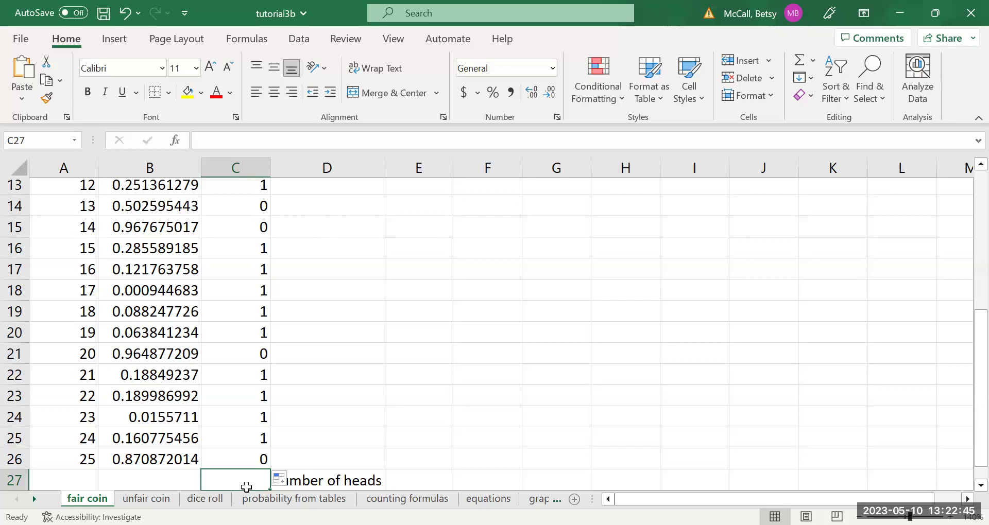
type("=")
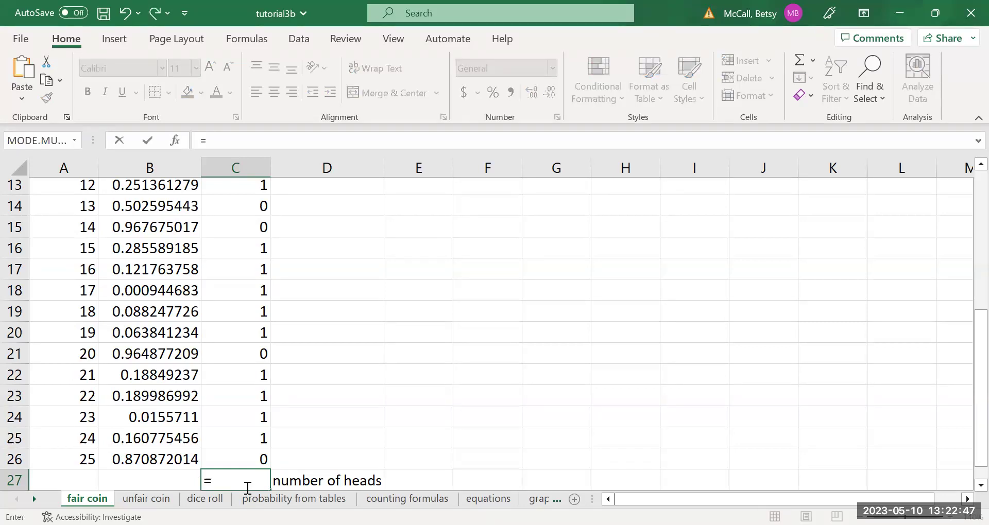
type("SUM(")
left_click(258, 459)
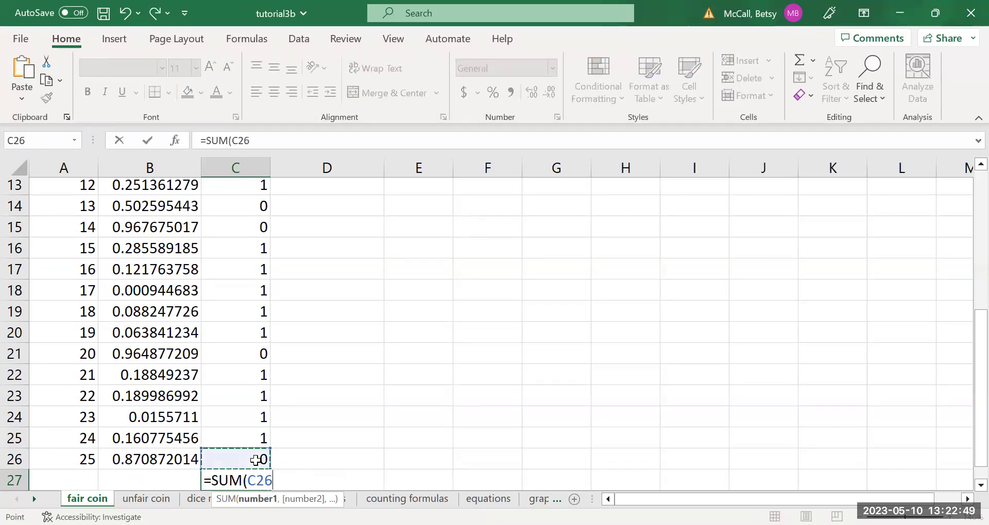
left_click_drag(256, 423, 245, 211)
key("Return")
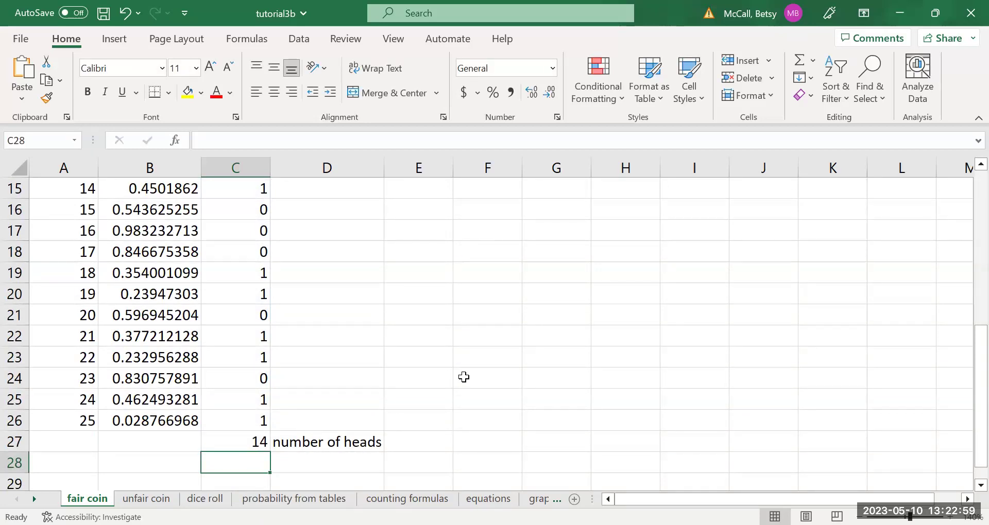
Label D28 'proportion' and enter =C27/25 in C28, showing 0.6
left_click(304, 460)
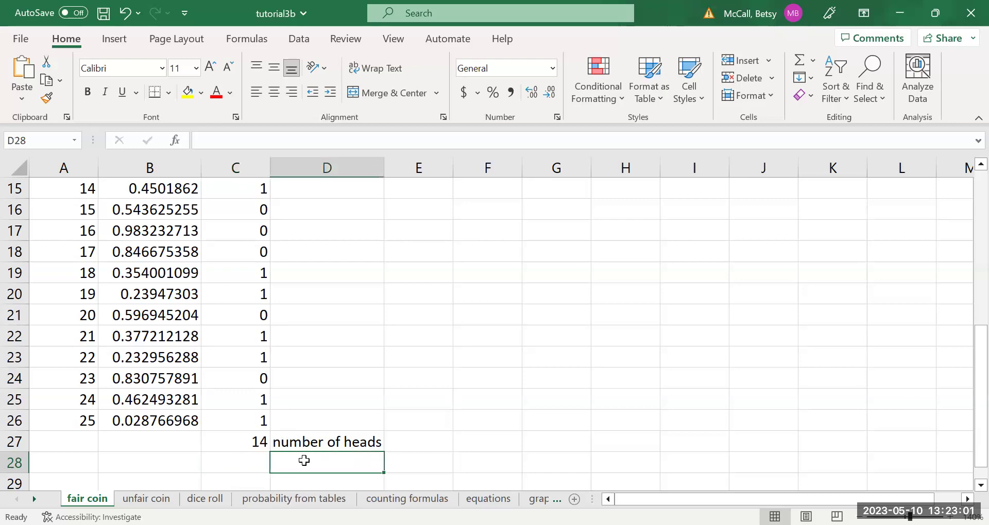
type("proportion")
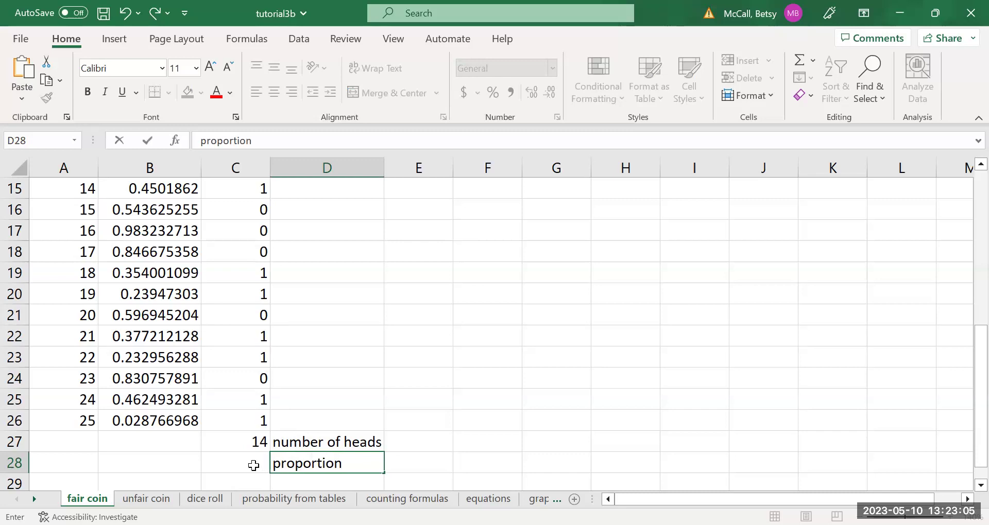
left_click(258, 466)
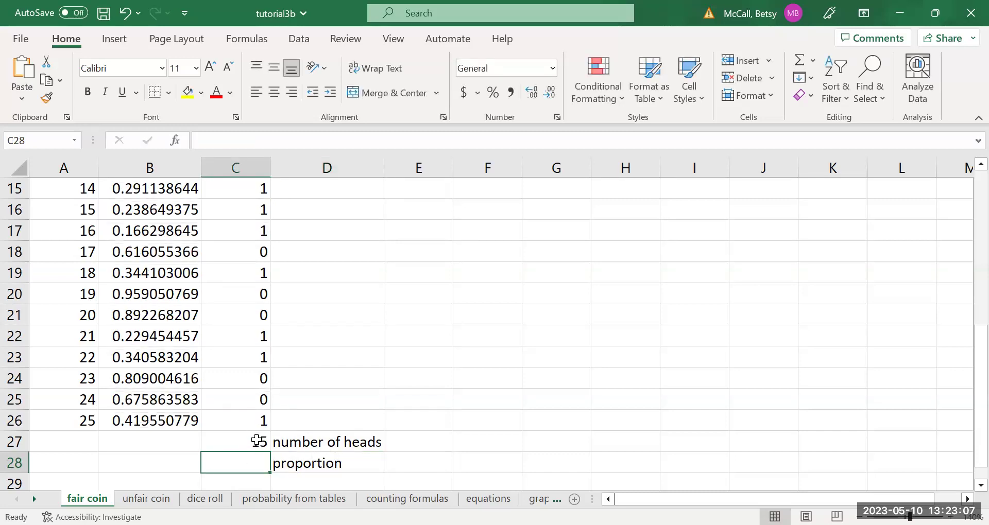
type("=")
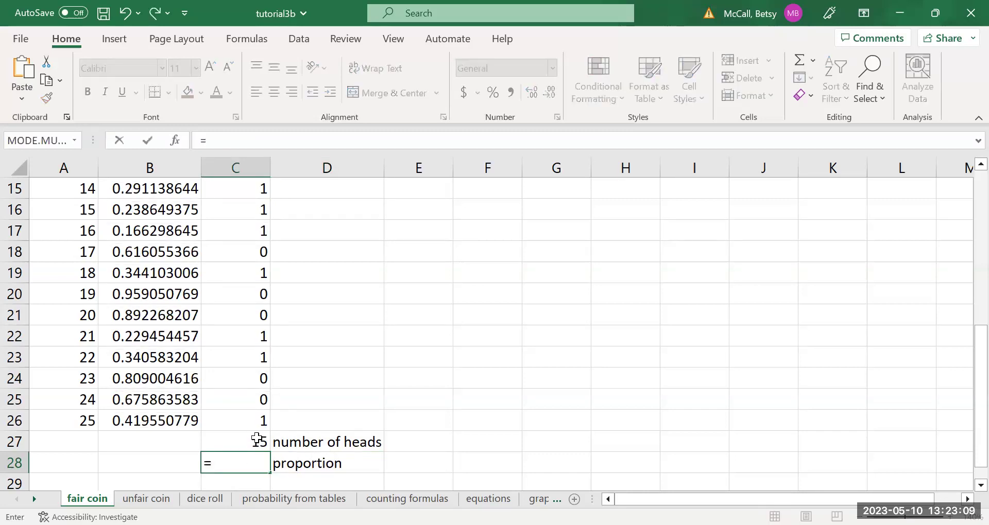
left_click(258, 440)
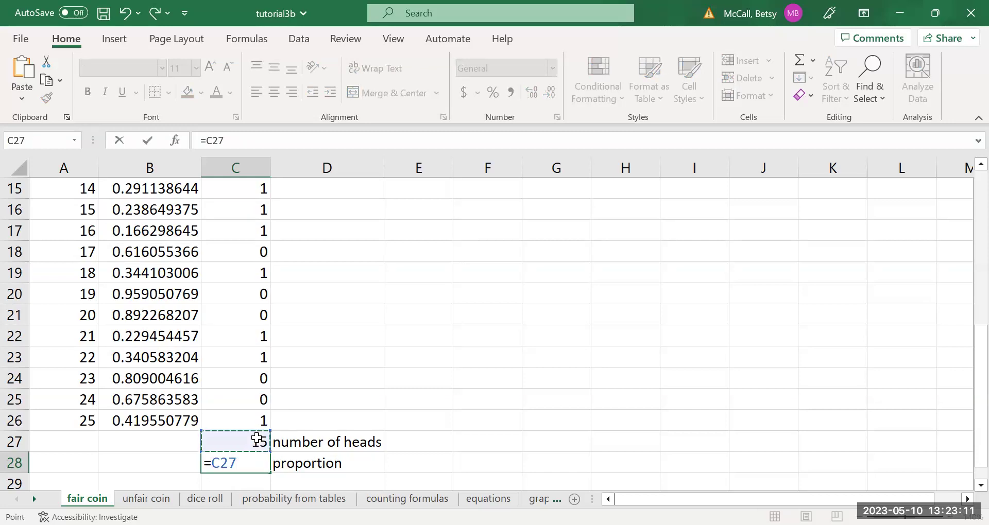
type("/25")
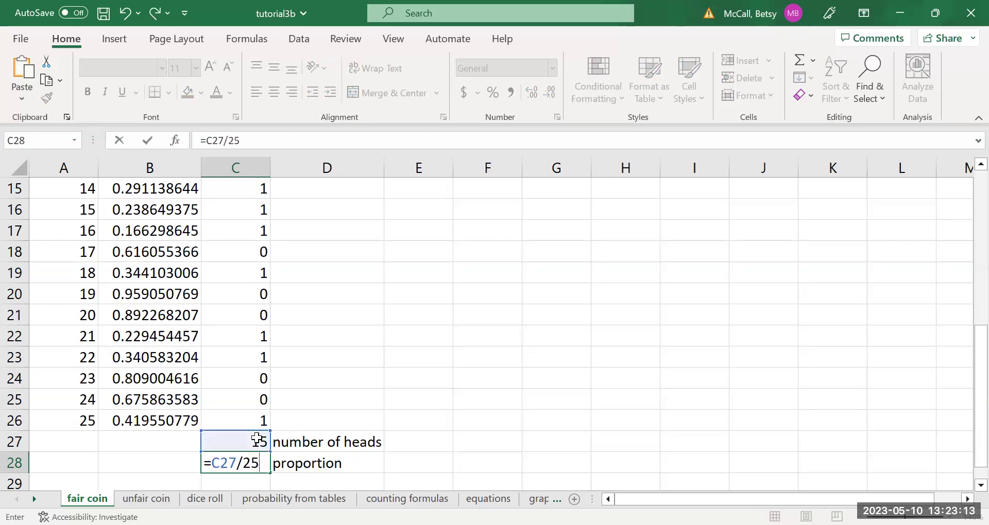
key("Return")
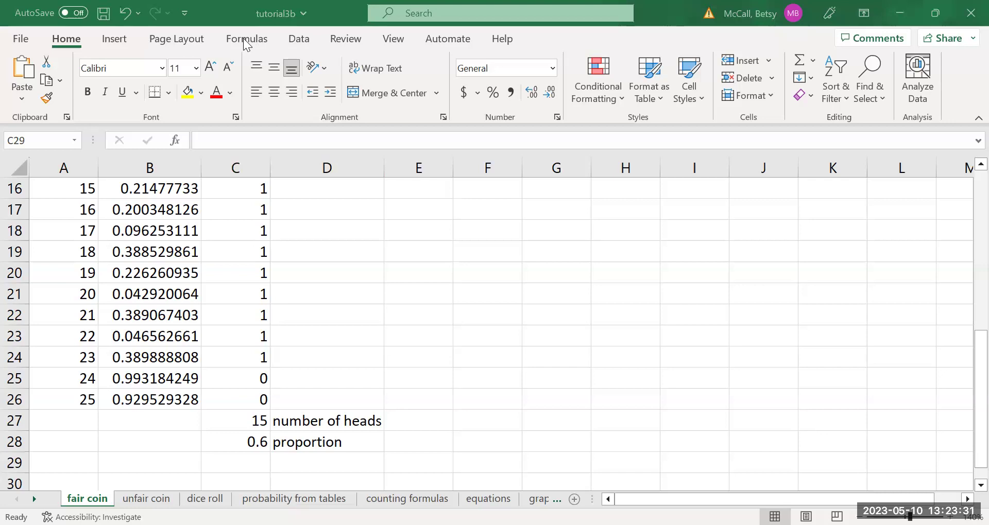
Run Calculate Now repeatedly on the fair coin sheet, ending at 12 heads and proportion 0.48
key("Escape")
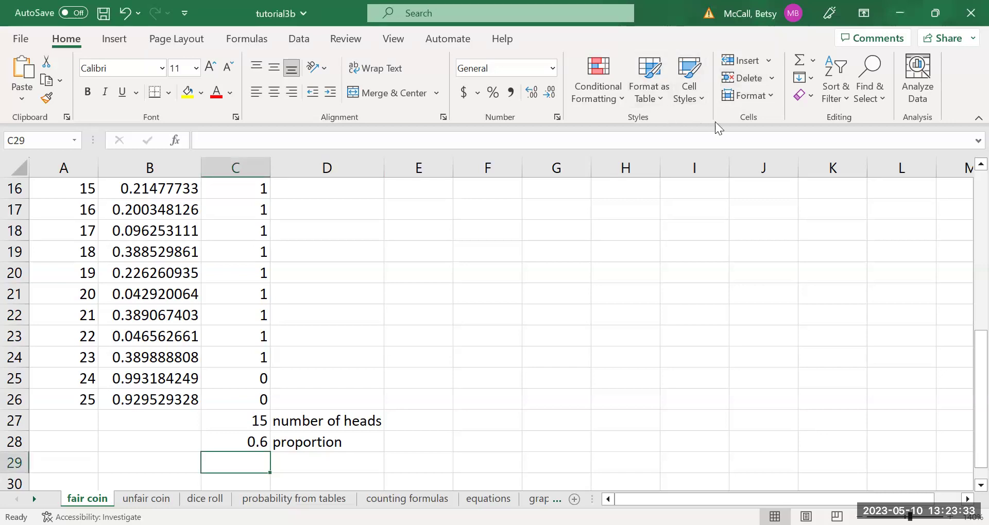
left_click(250, 38)
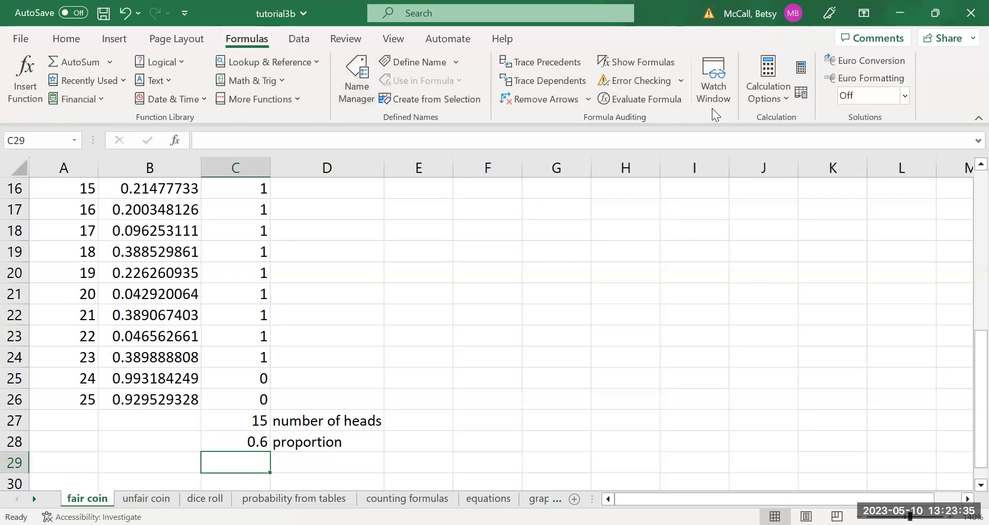
left_click(801, 67)
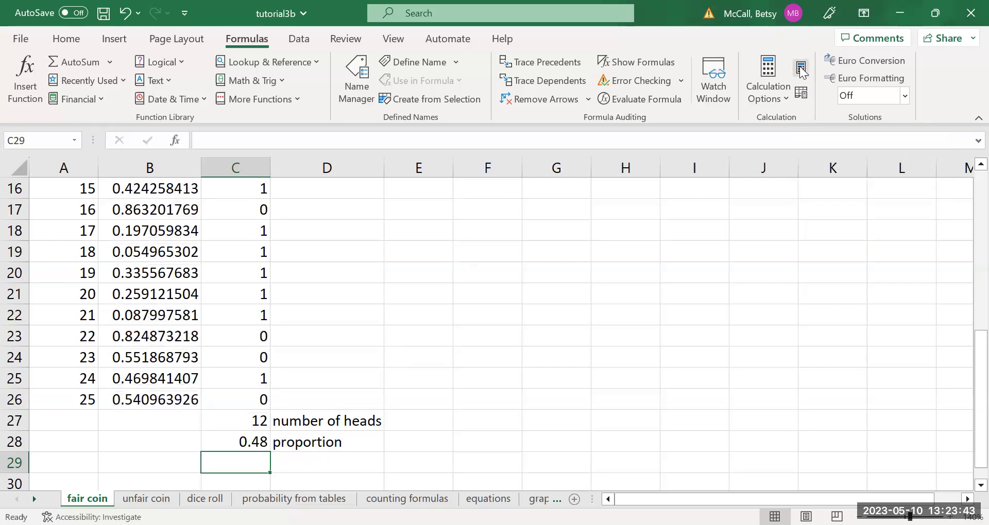
left_click(801, 68)
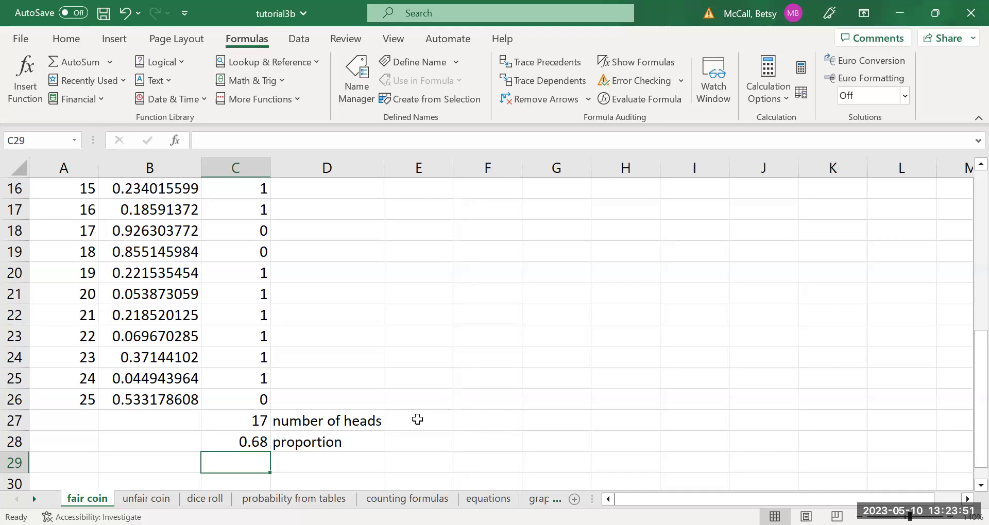
left_click(800, 69)
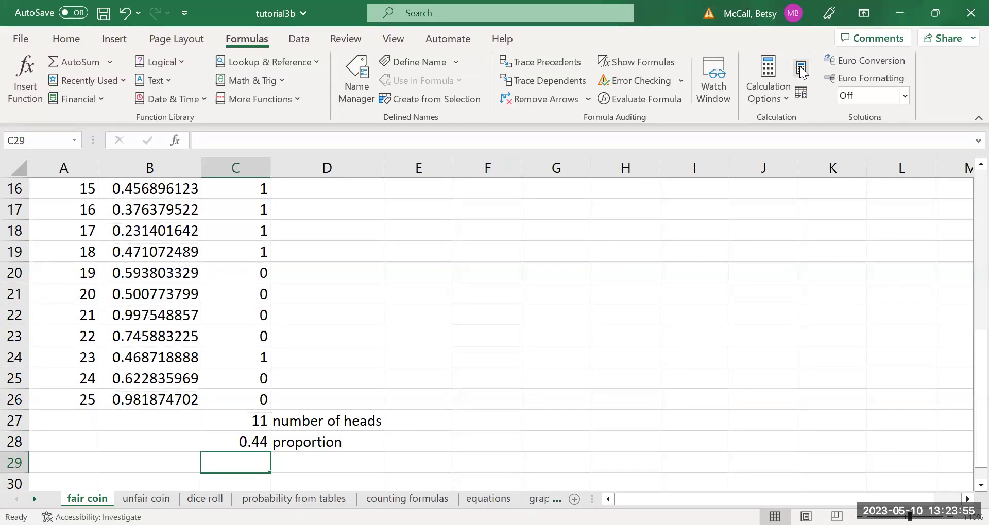
left_click(800, 69)
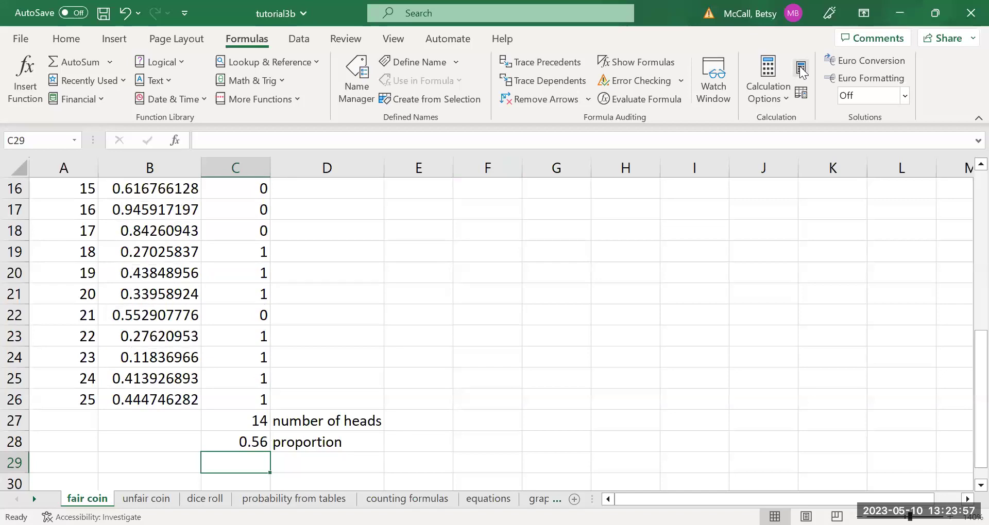
left_click(800, 69)
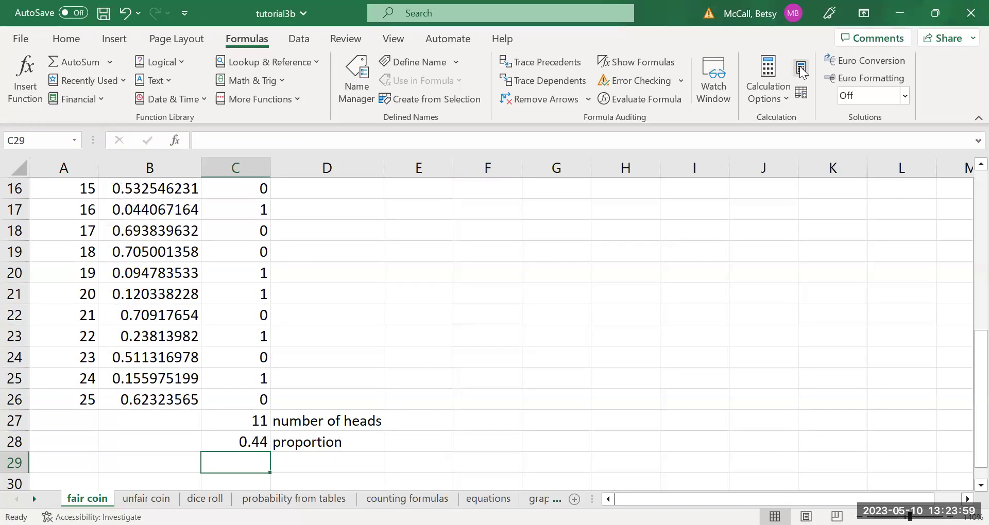
left_click(801, 69)
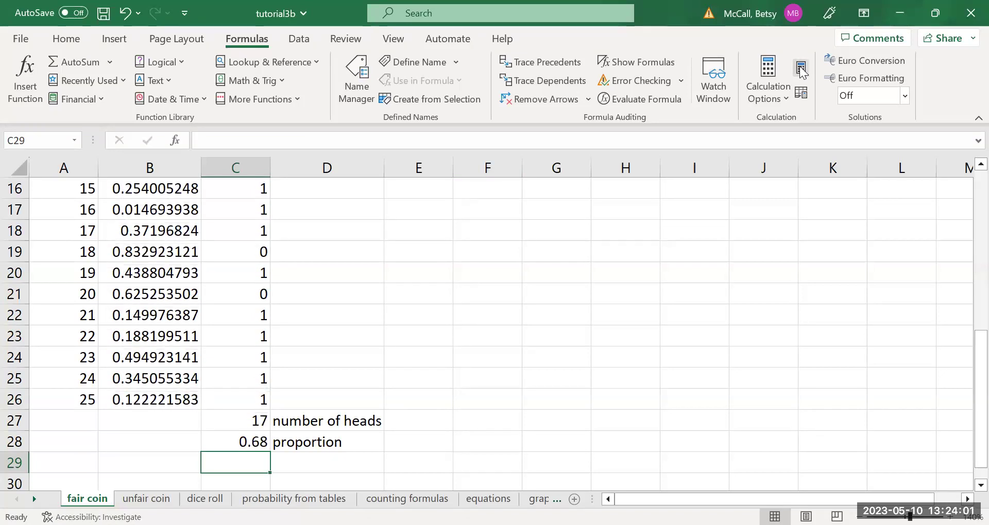
left_click(800, 69)
left_click(800, 68)
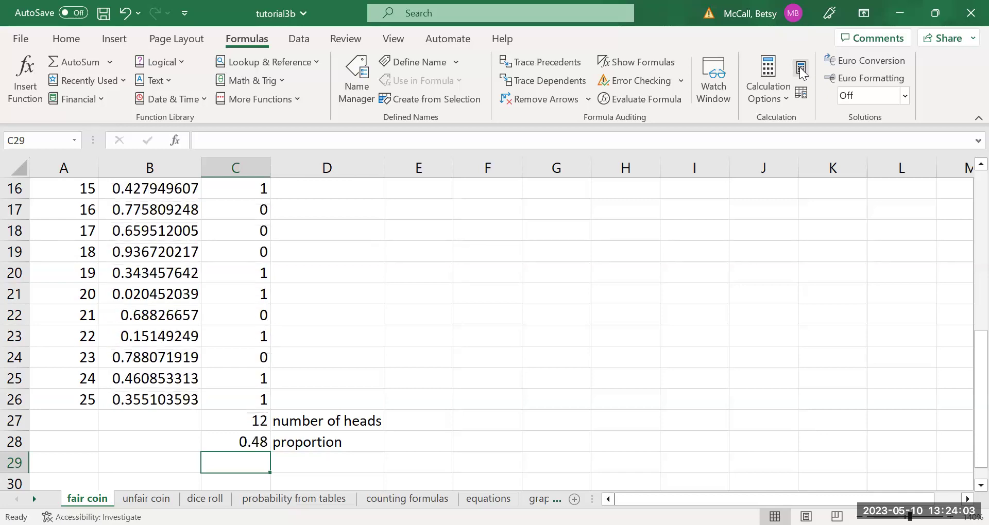
left_click(801, 68)
left_click(800, 68)
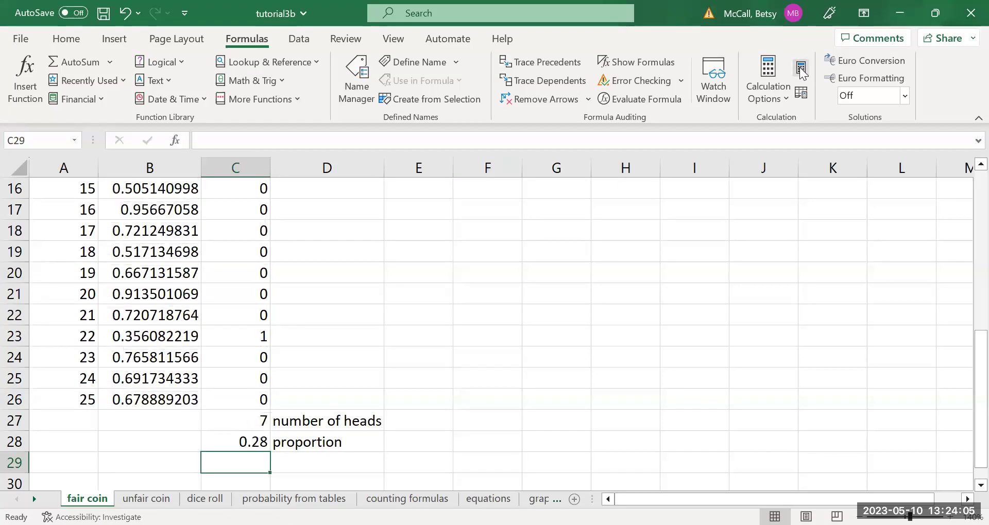
left_click(800, 69)
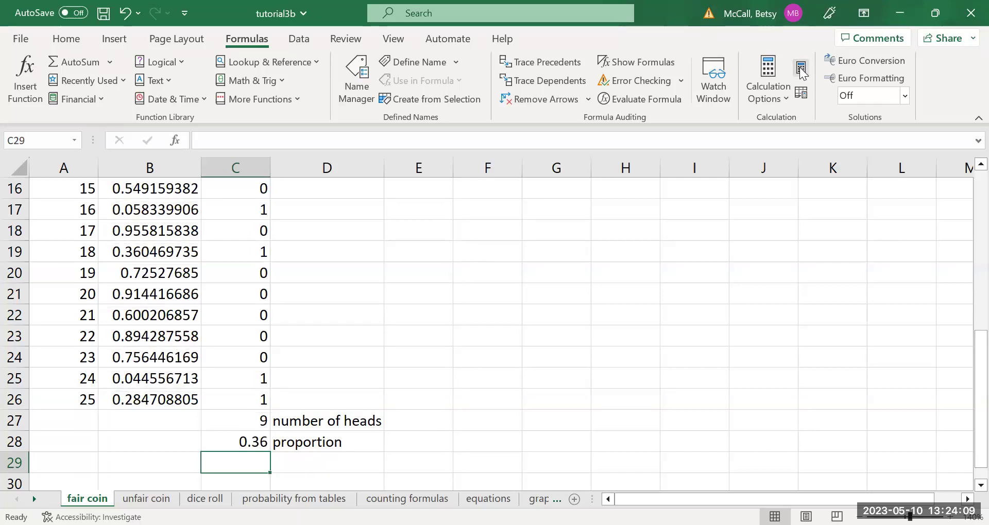
left_click(800, 68)
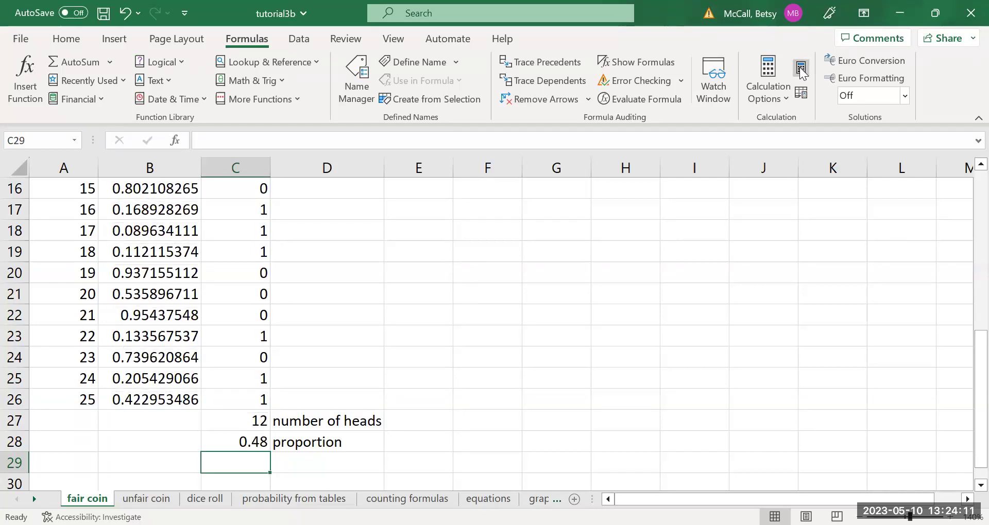
left_click(801, 68)
left_click(801, 68)
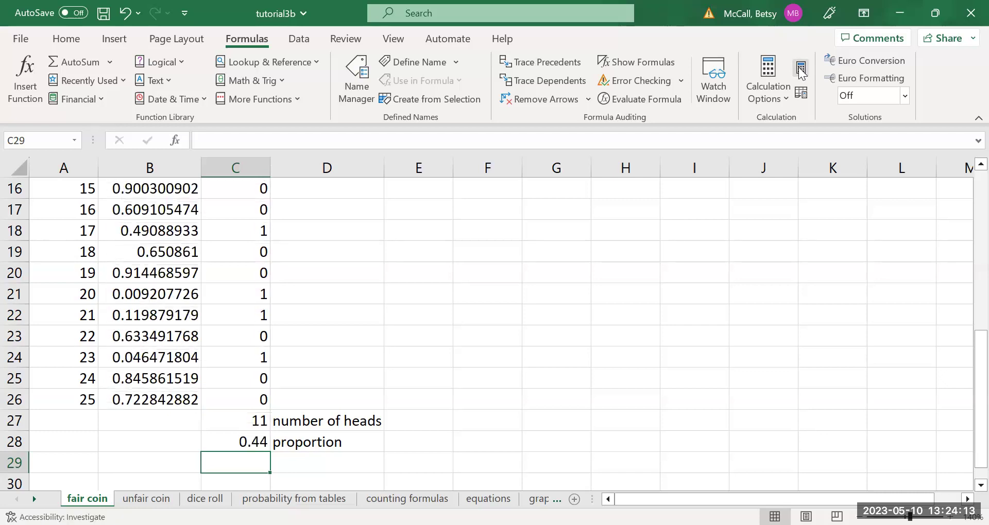
left_click(801, 68)
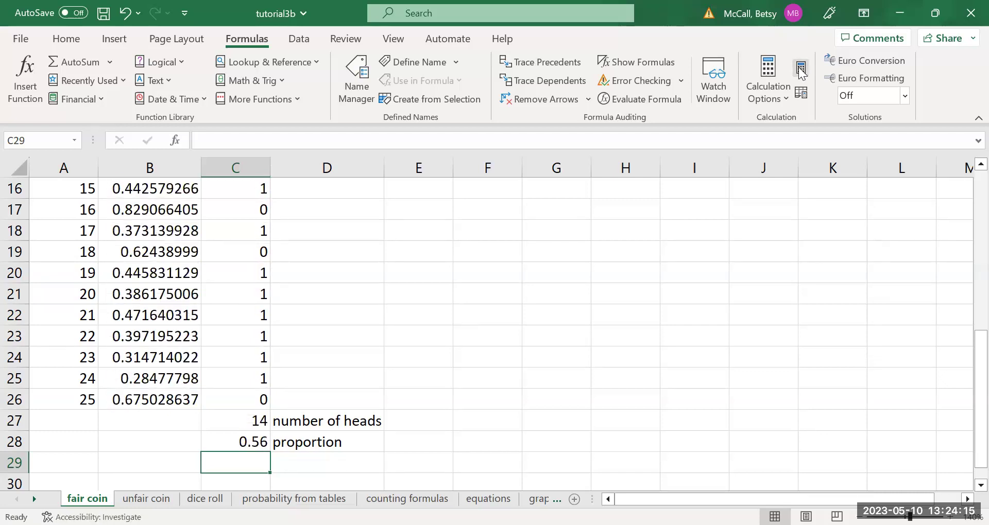
left_click(801, 69)
left_click(800, 69)
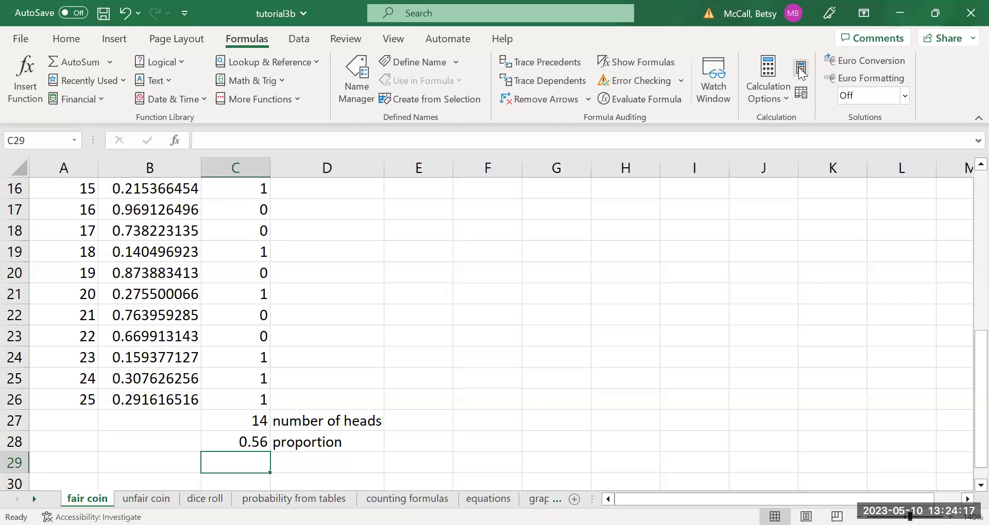
left_click(800, 68)
left_click(800, 69)
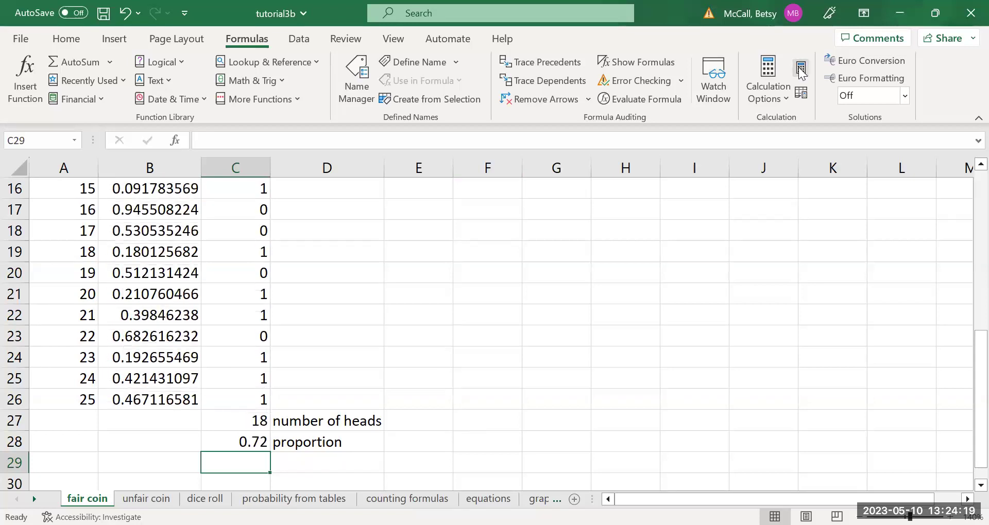
left_click(800, 68)
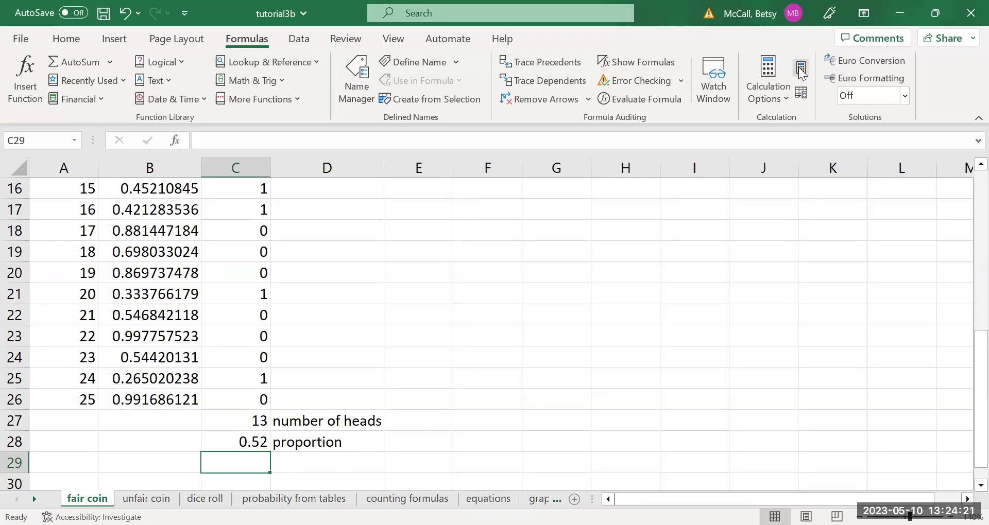
left_click(800, 69)
left_click(801, 68)
left_click(800, 68)
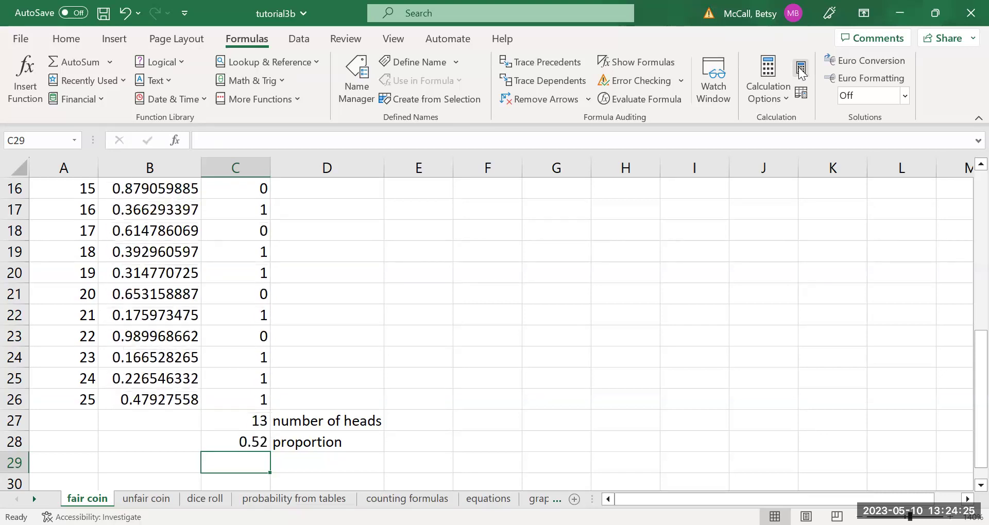
left_click(800, 69)
left_click(800, 69)
left_click(800, 69)
left_click(801, 68)
left_click(800, 69)
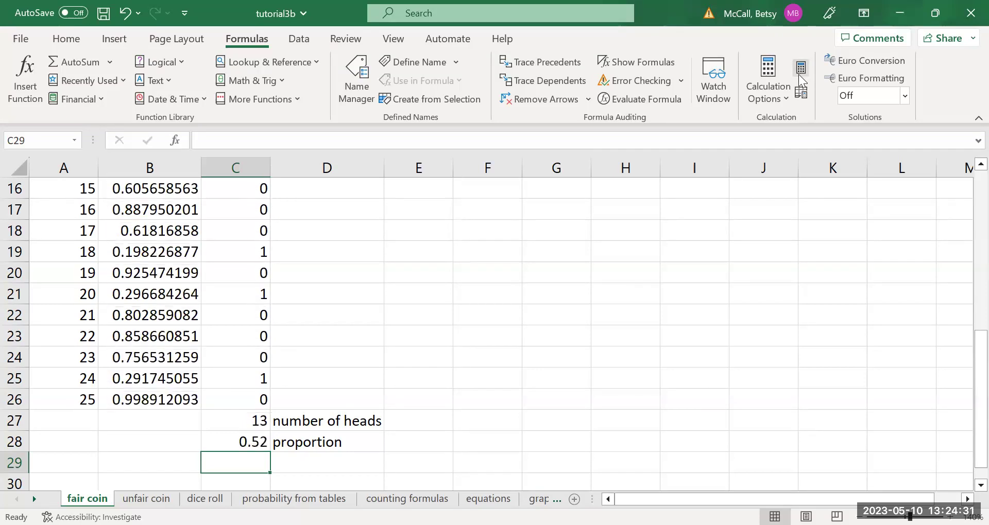
left_click(798, 74)
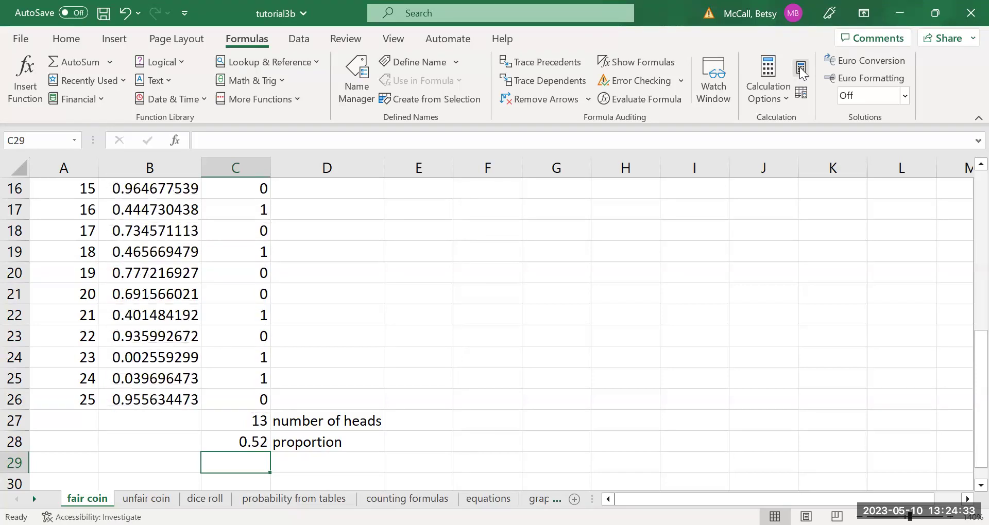
left_click(800, 69)
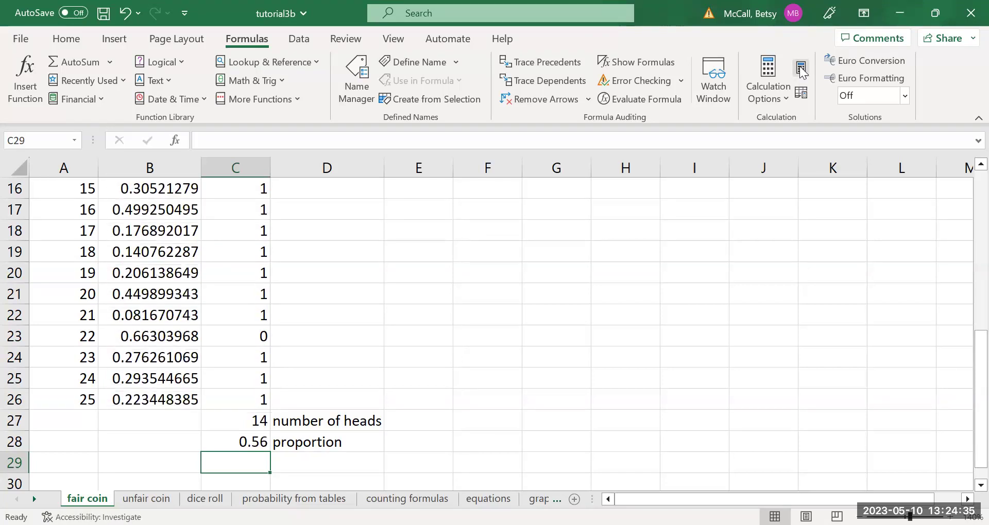
left_click(800, 70)
left_click(800, 70)
left_click(801, 70)
left_click(801, 69)
left_click(801, 70)
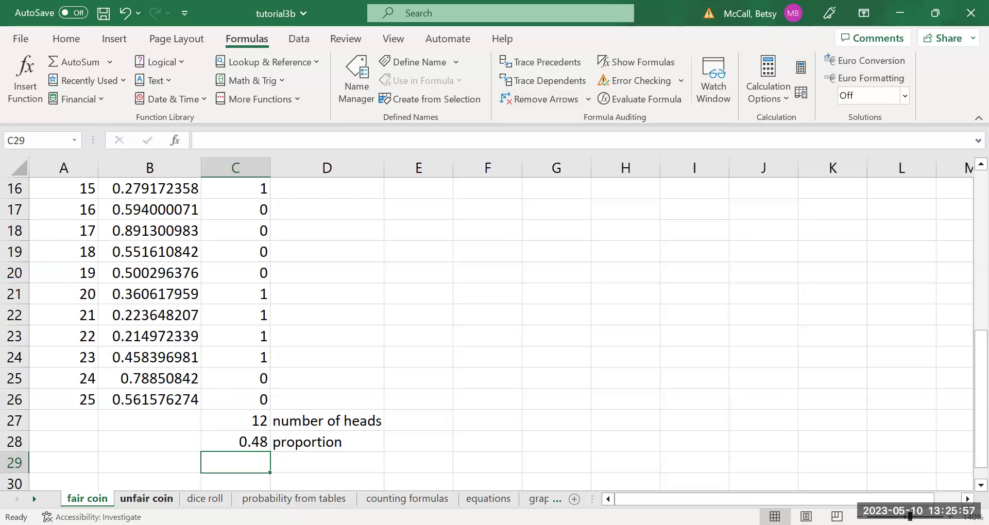
On the unfair coin sheet, enter =rand() in B2 and fill it down to B26
left_click(146, 499)
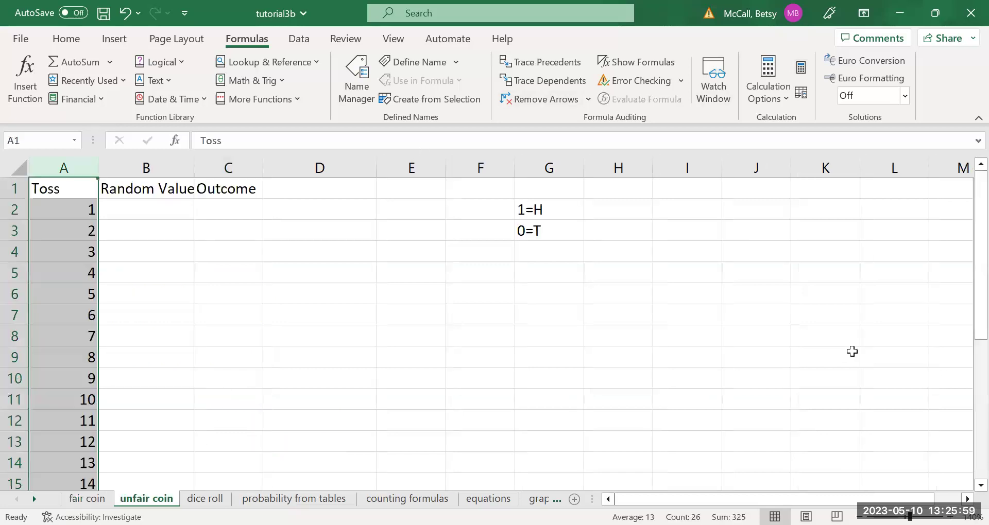
left_click(146, 213)
type("=")
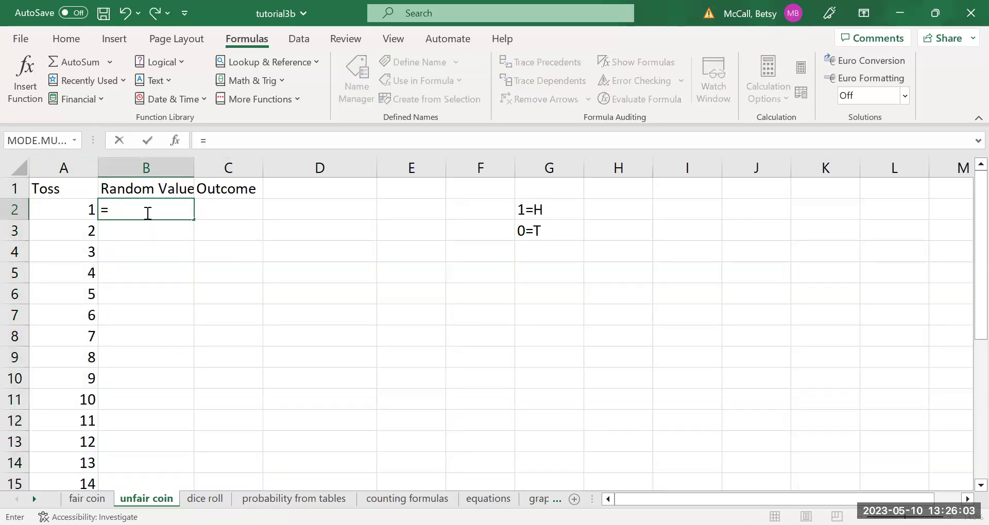
type("rand()")
key("Return")
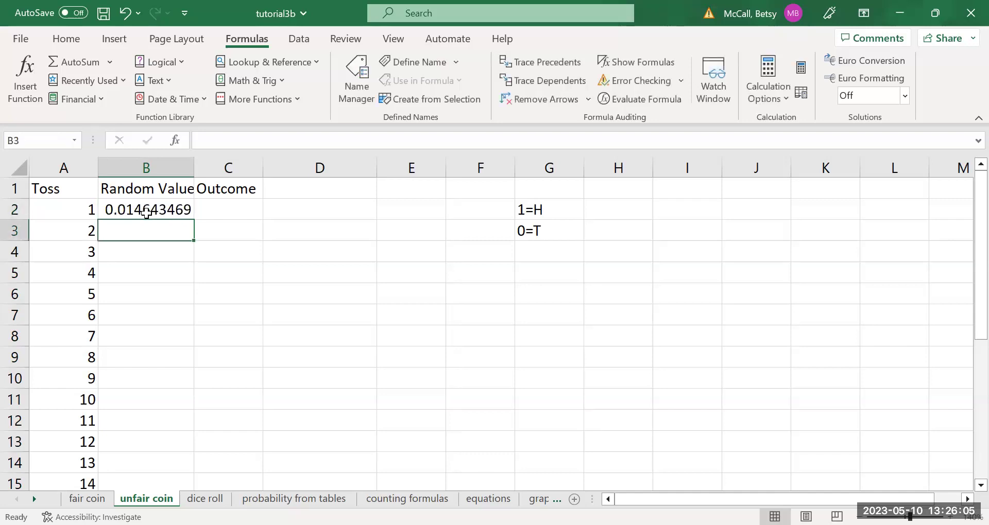
left_click(147, 213)
left_click_drag(193, 220, 189, 431)
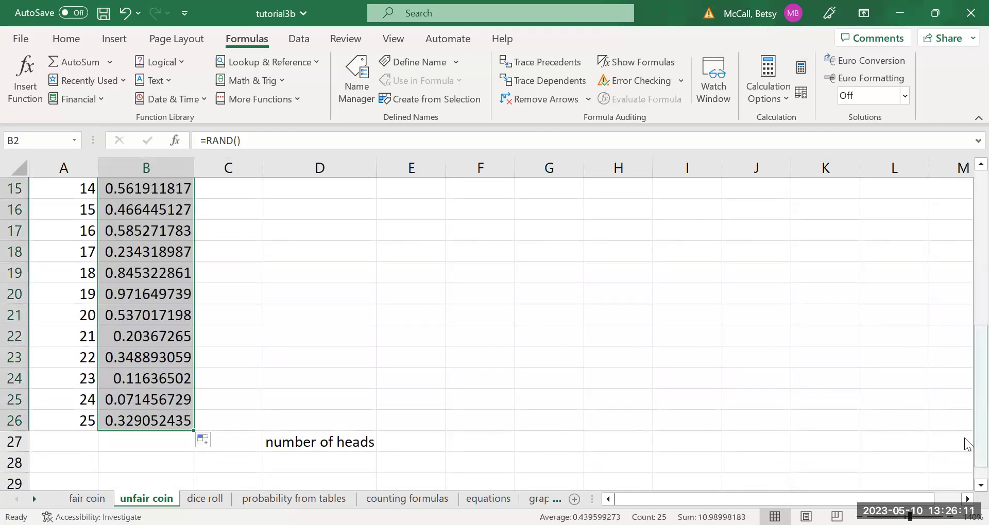
Enter =IF(B2<0.75,1,0) in C2 and fill it down through C26
left_click(968, 252)
left_click(230, 218)
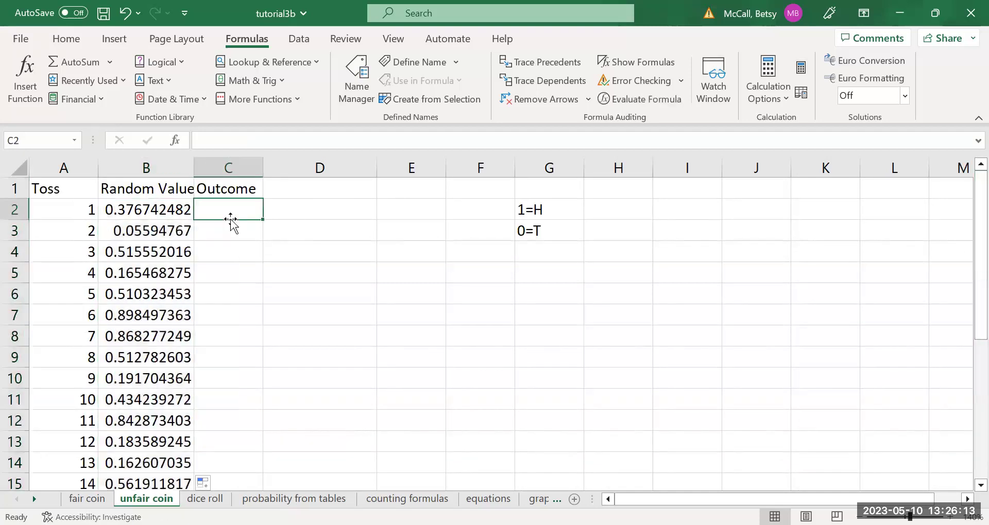
type("=")
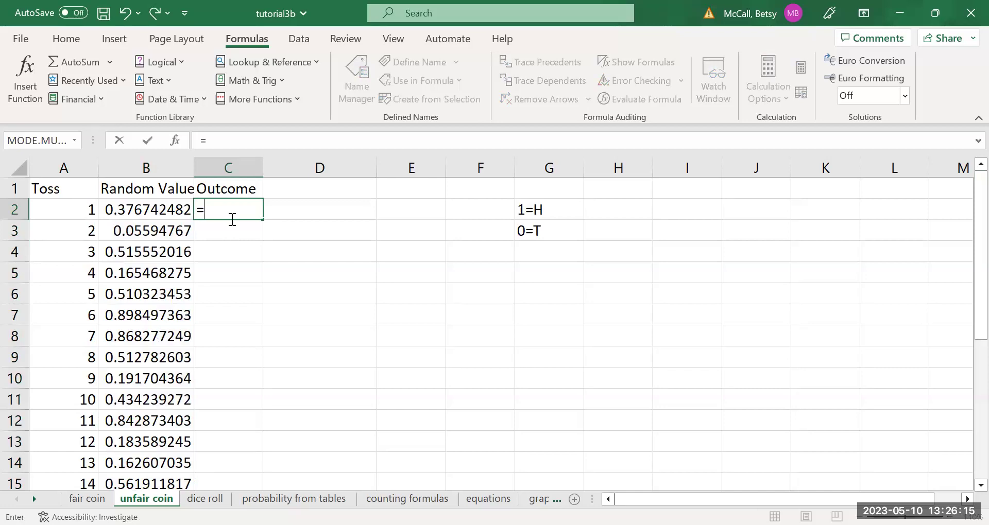
type("IF(")
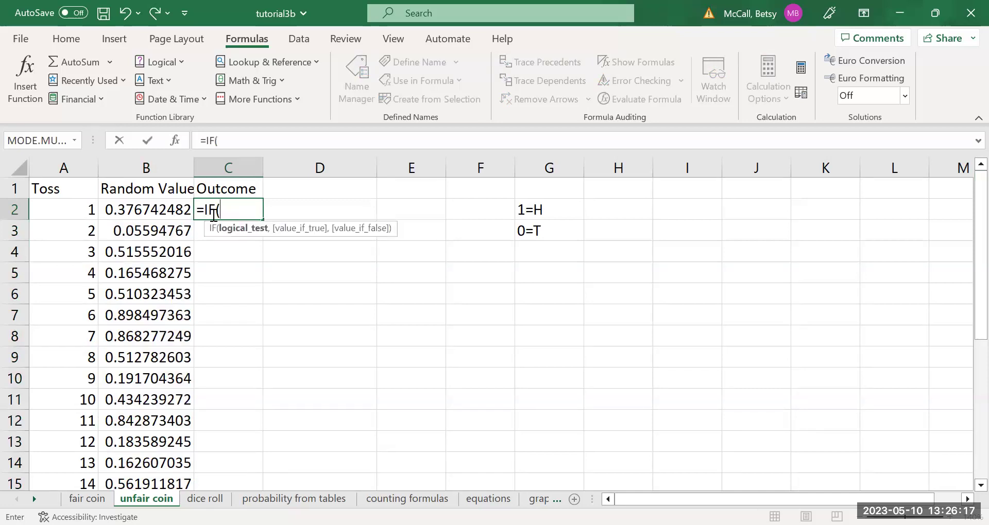
left_click(164, 215)
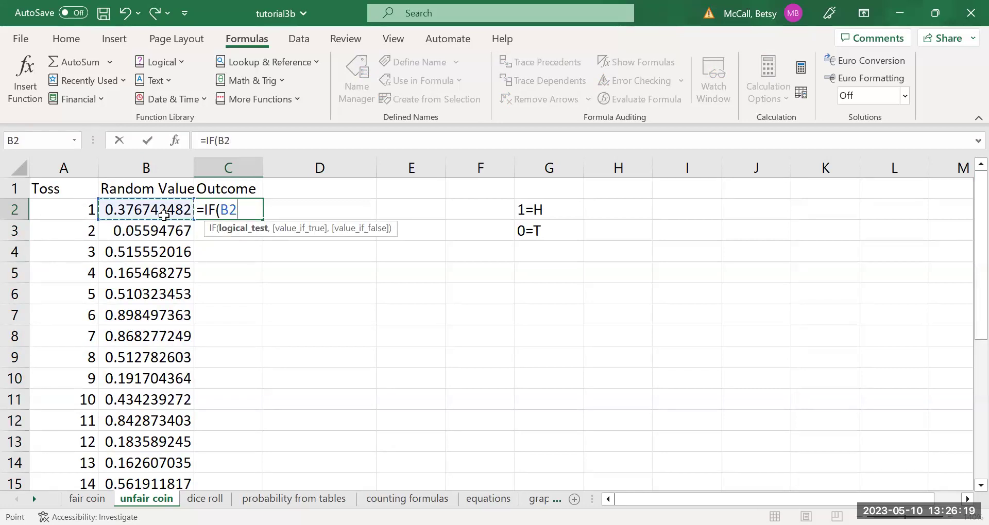
type("<")
type("0.75,1,0)")
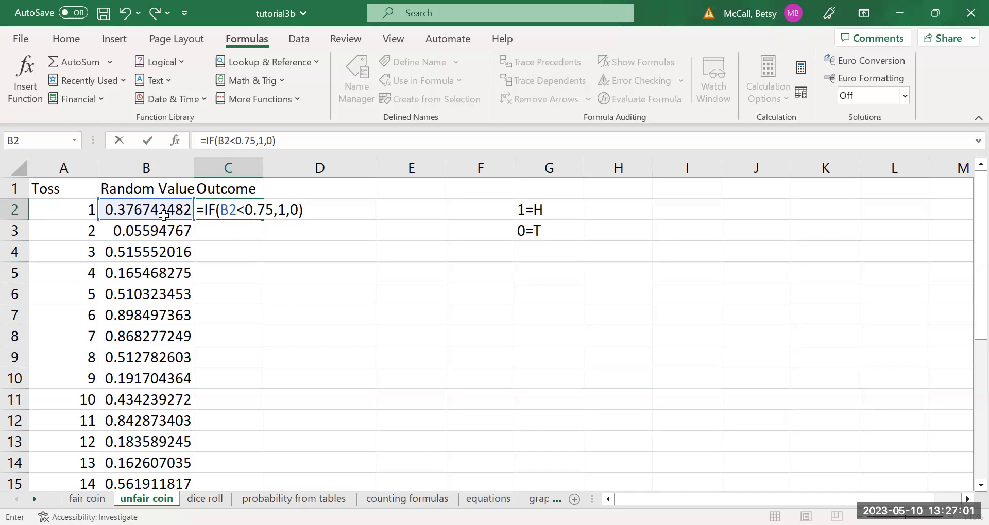
key("Return")
left_click(250, 215)
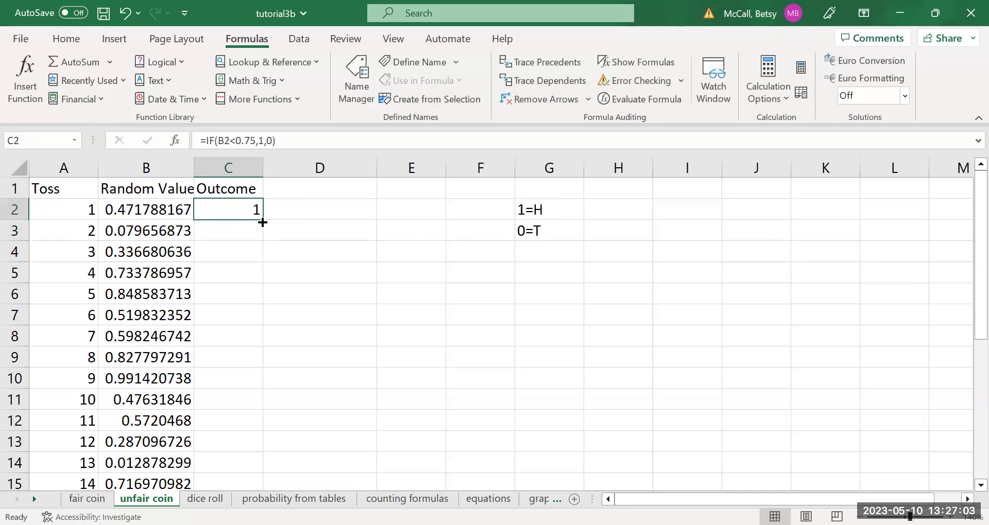
left_click_drag(263, 220, 256, 454)
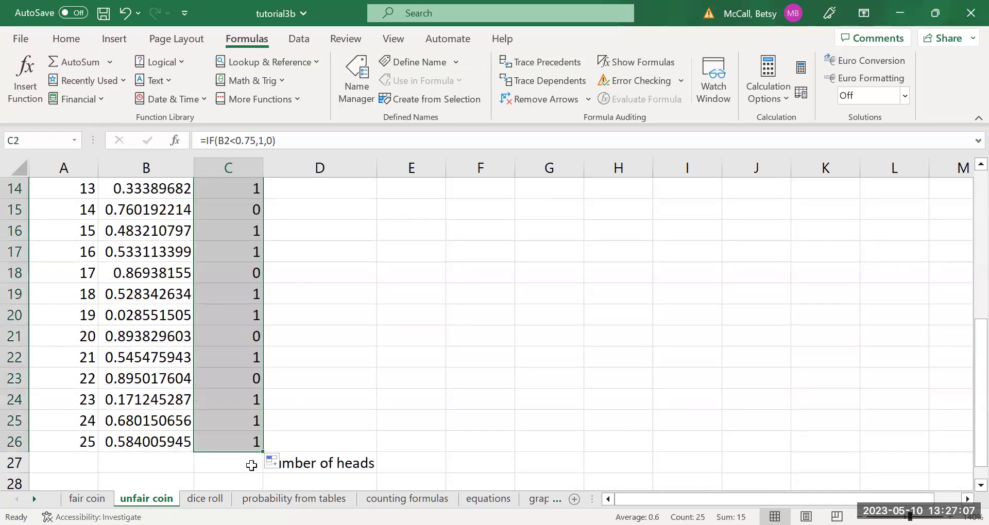
Enter a SUM of the outcome column in C27, totalling 15 heads
left_click(253, 465)
type("=")
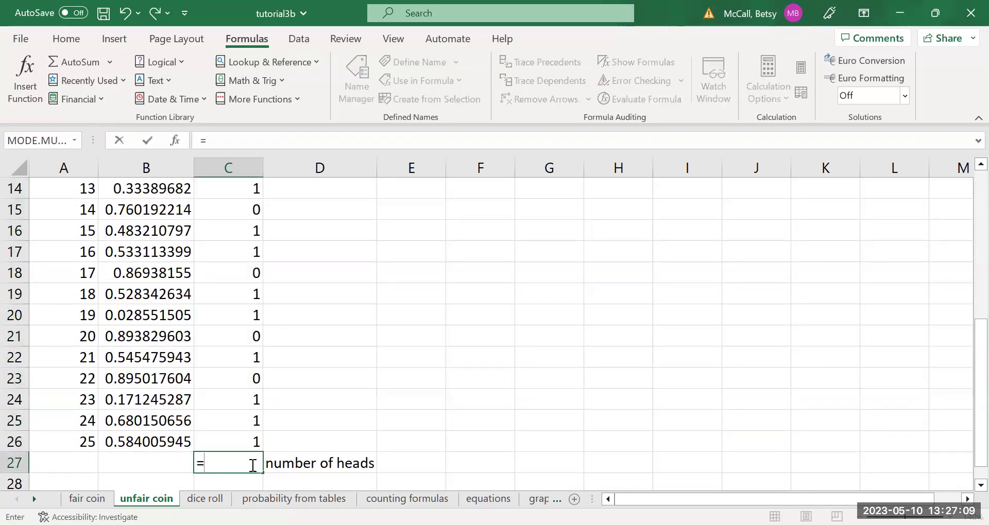
type("SUM(")
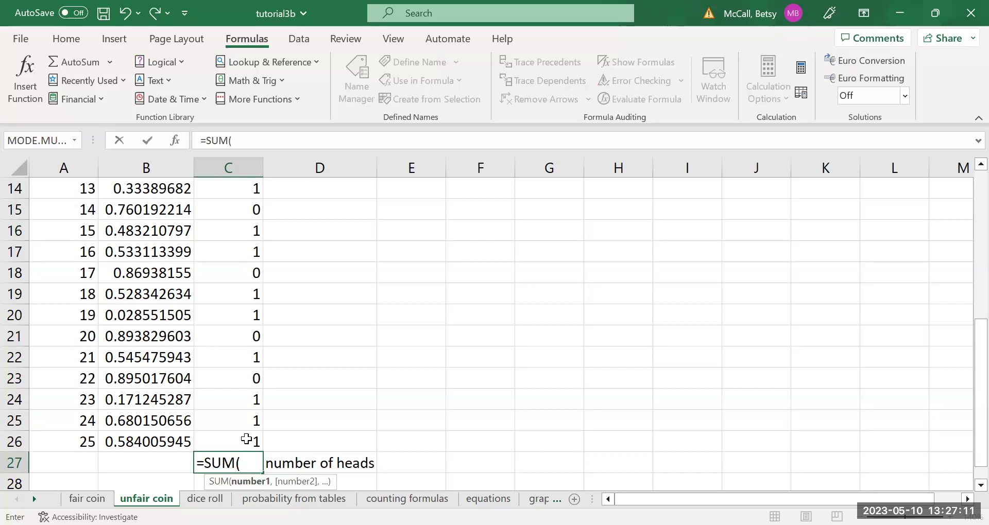
left_click(243, 439)
left_click_drag(246, 426, 246, 208)
key("Return")
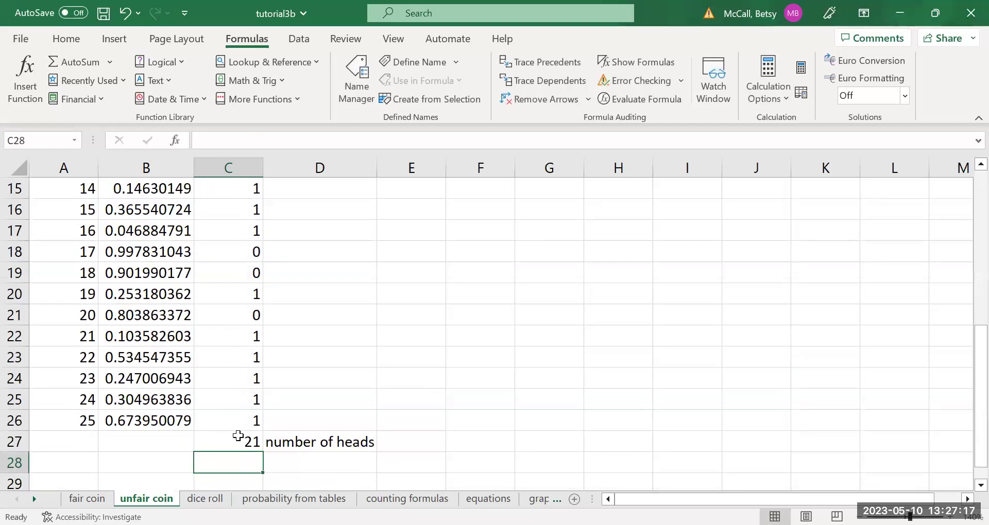
Label D28 'proportion' and enter =C27/25 in C28, showing 0.6
left_click(301, 456)
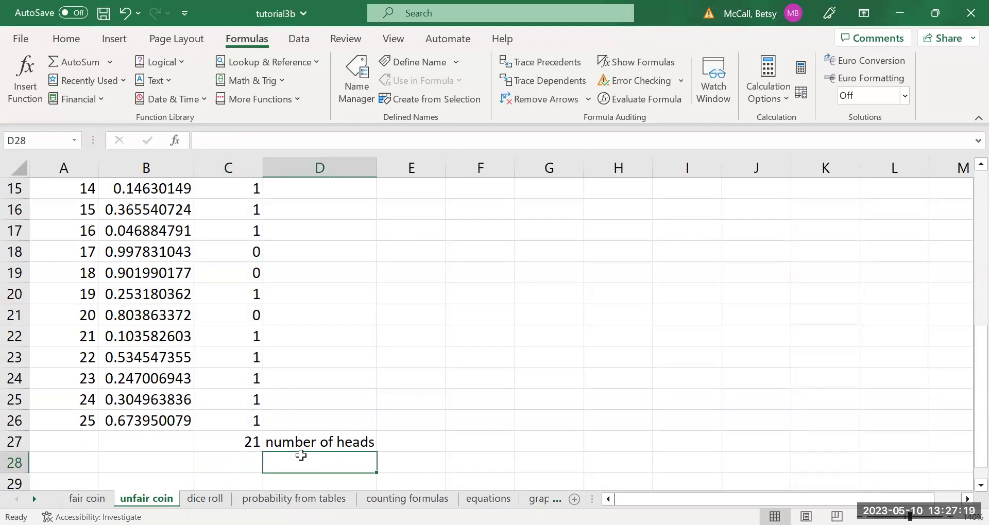
type("propo")
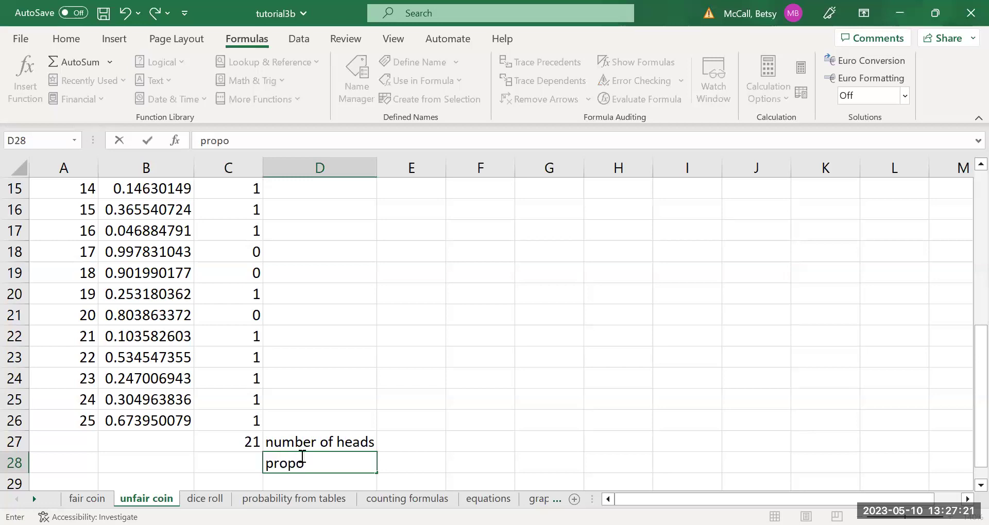
type("rtion")
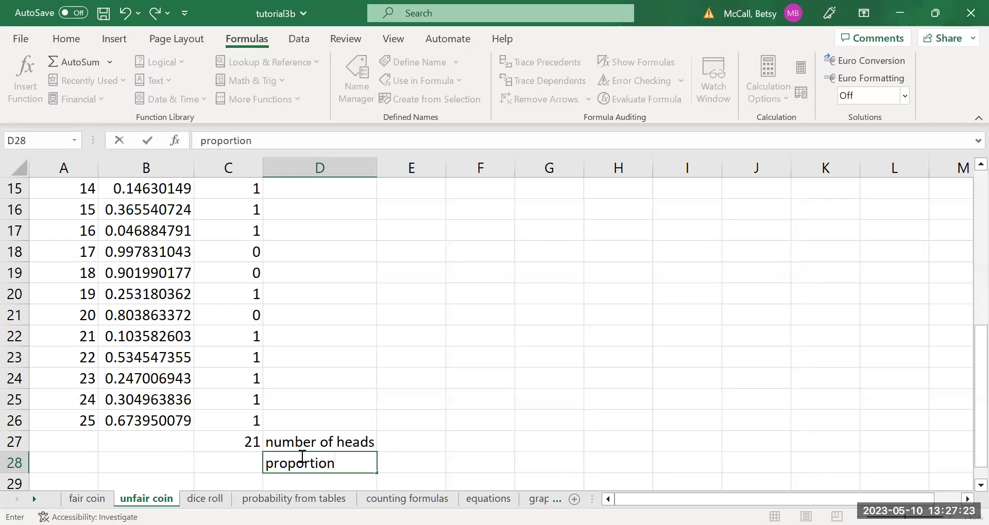
left_click(236, 469)
type("=")
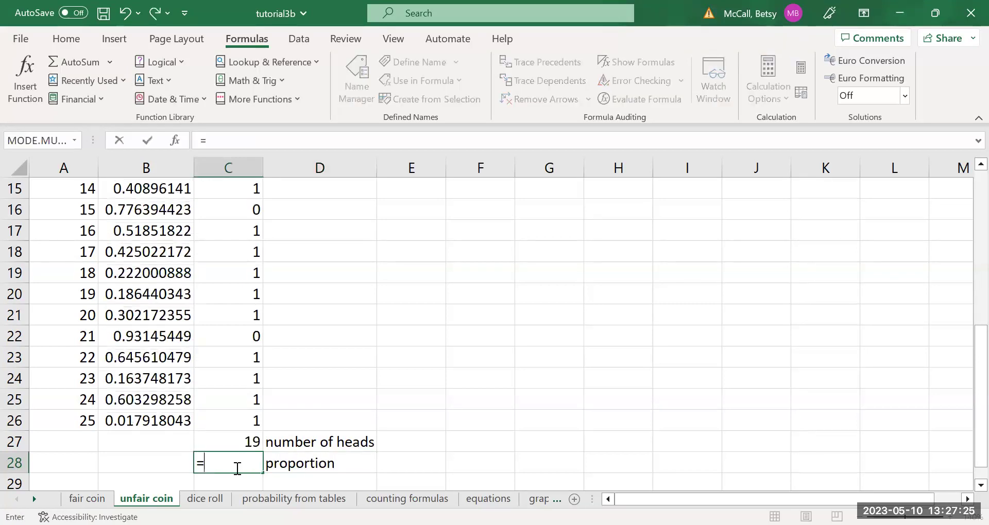
left_click(249, 443)
type("/25")
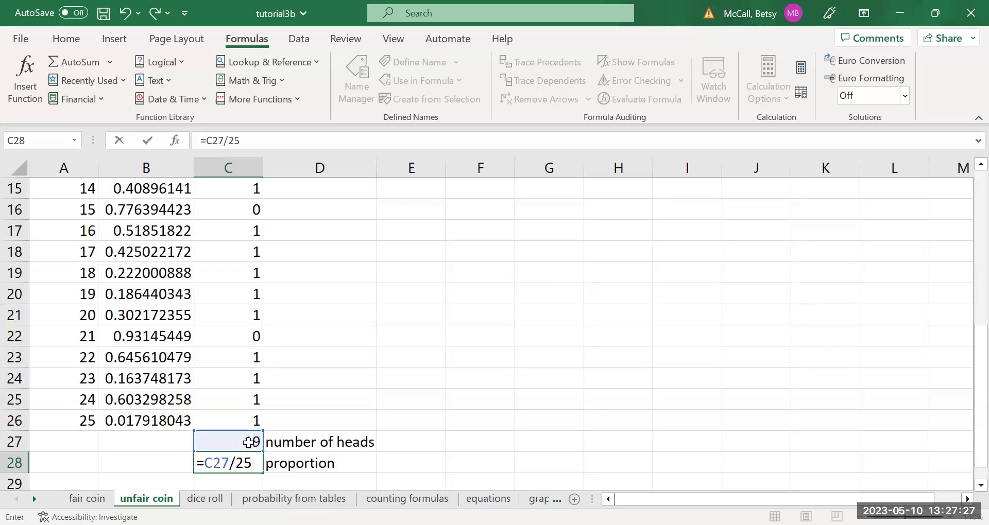
key("Return")
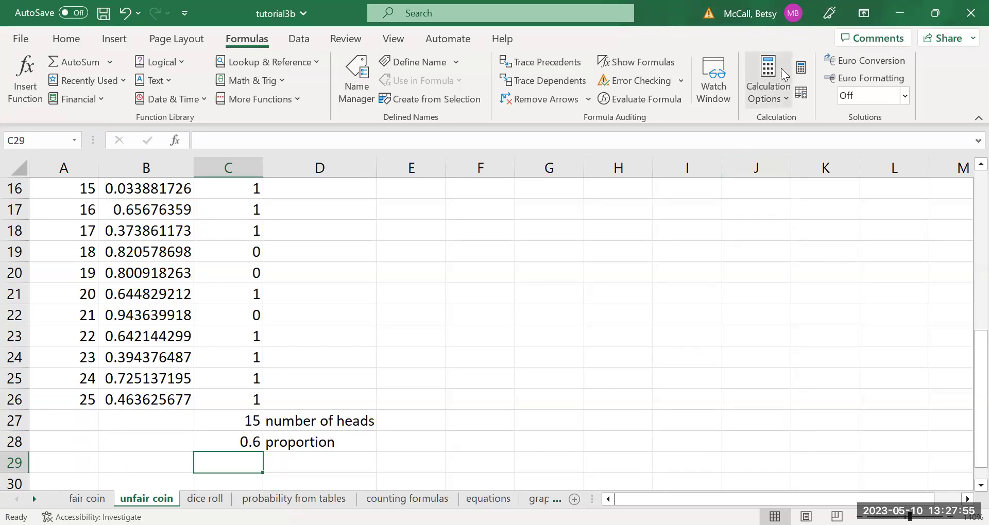
Run Calculate Now repeatedly on the unfair coin sheet, ending at 15 heads and proportion 0.6
left_click(800, 69)
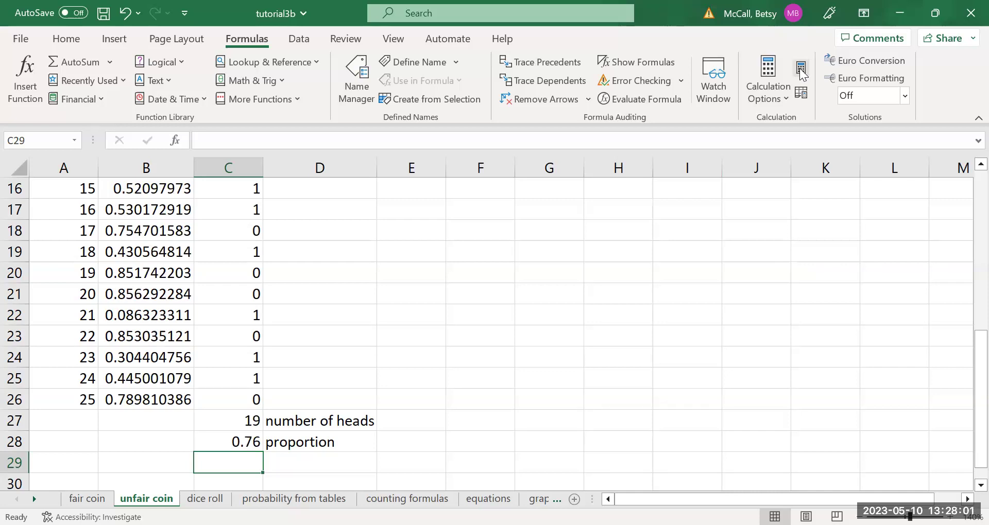
left_click(802, 73)
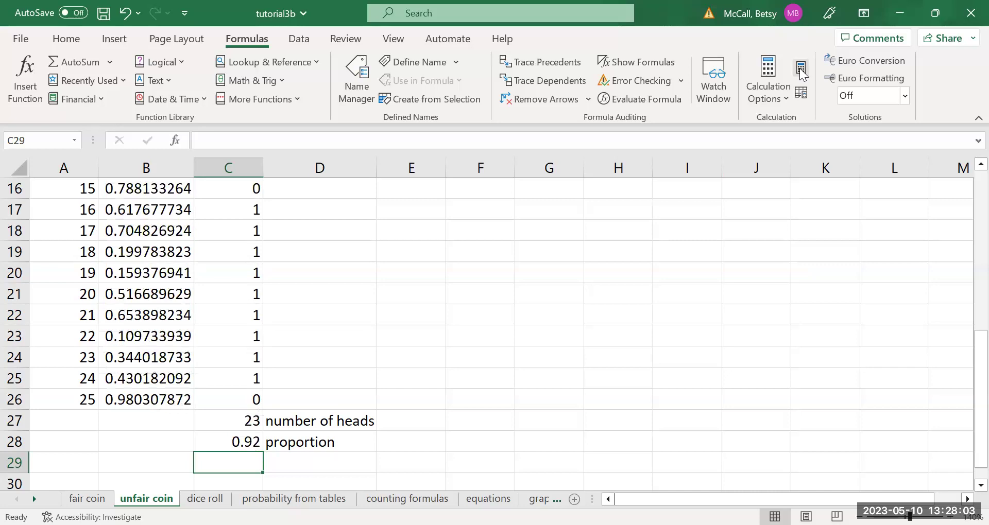
left_click(802, 74)
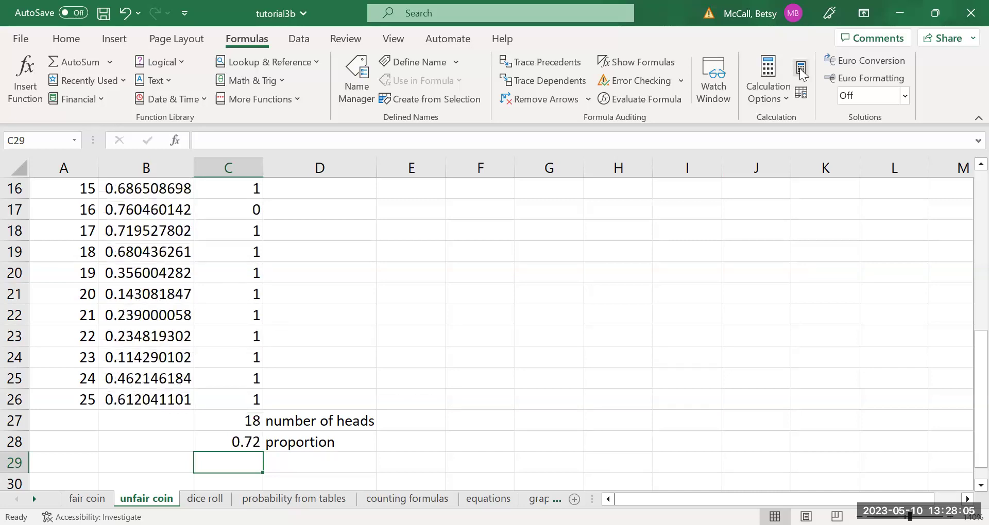
left_click(801, 73)
left_click(802, 73)
left_click(802, 74)
left_click(801, 74)
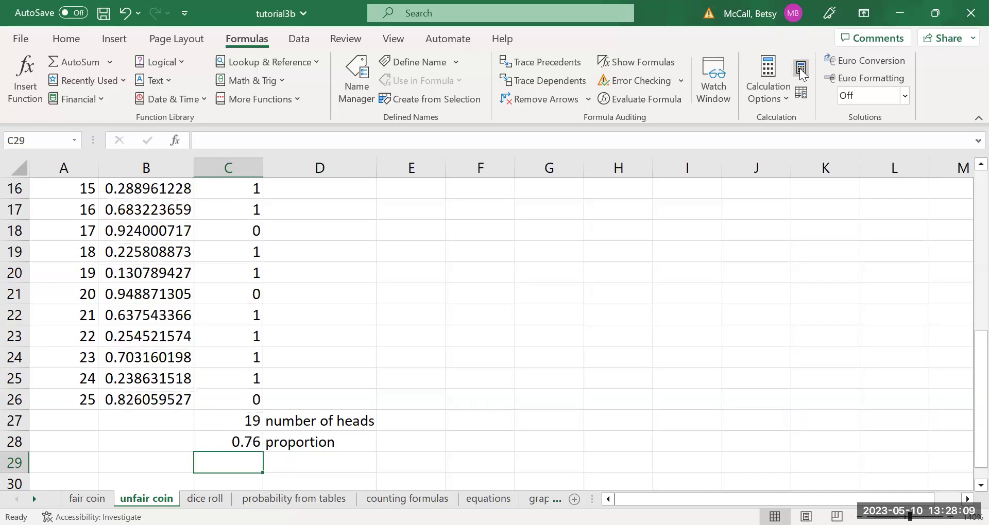
left_click(801, 74)
left_click(802, 73)
left_click(802, 74)
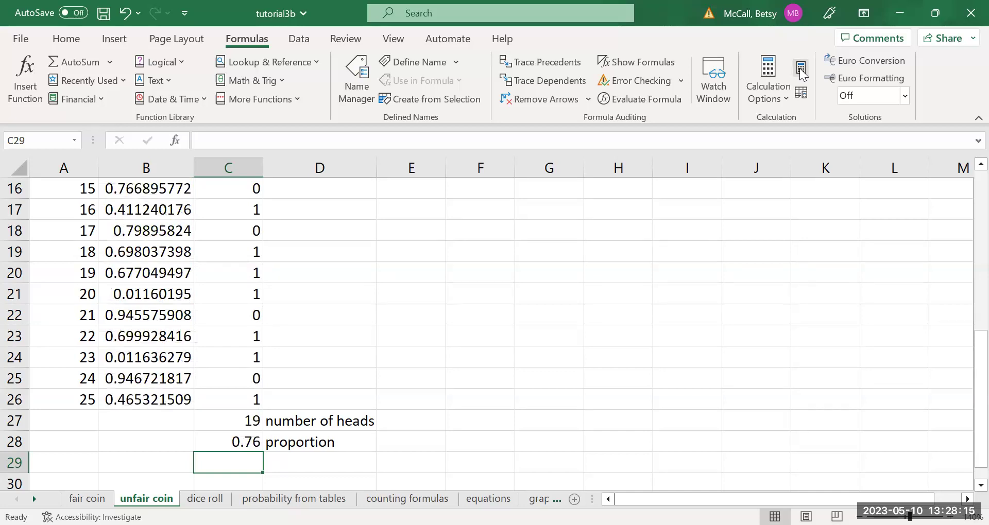
left_click(801, 71)
left_click(801, 71)
left_click(801, 71)
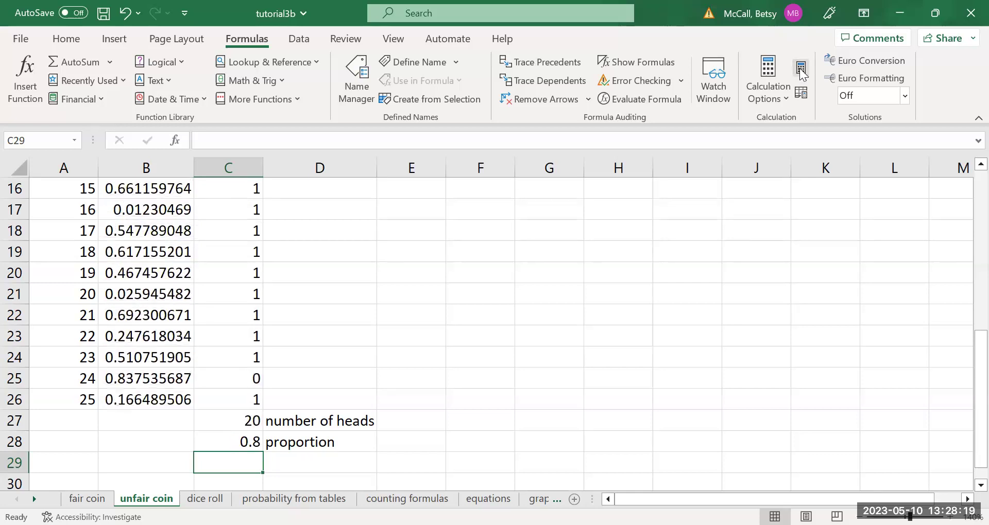
left_click(801, 71)
left_click(801, 71)
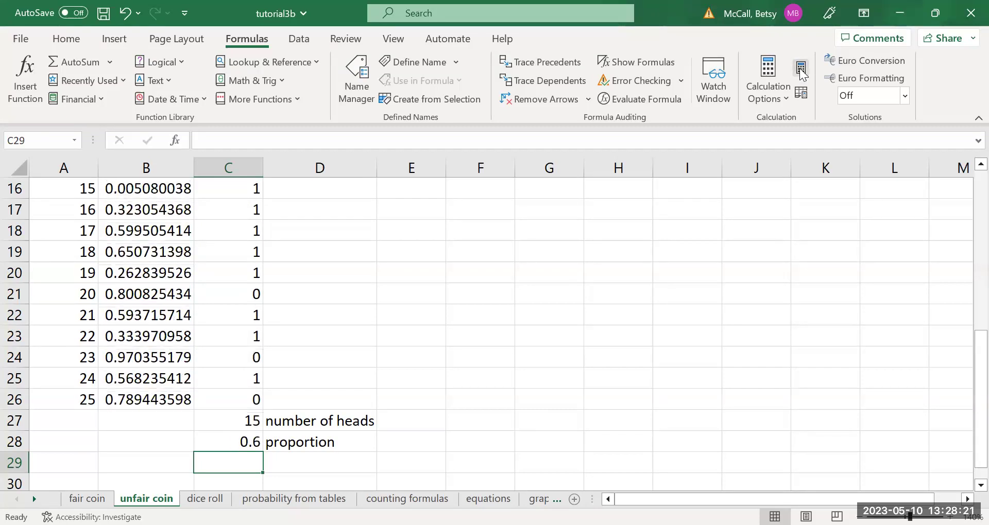
left_click(801, 71)
left_click(801, 71)
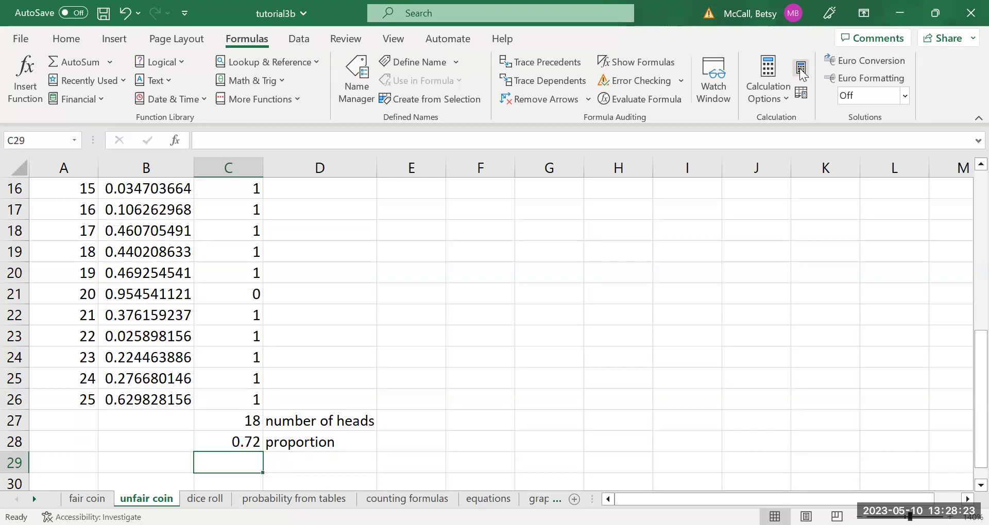
left_click(801, 71)
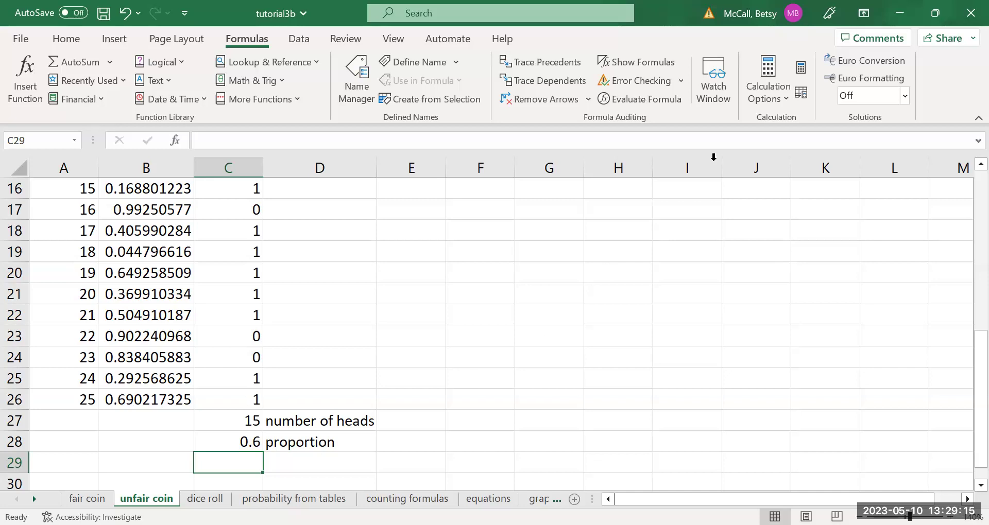
Recalculate the unfair coin sheet three times, ending with 18 heads and a 0.72 proportion
left_click(801, 68)
left_click(801, 68)
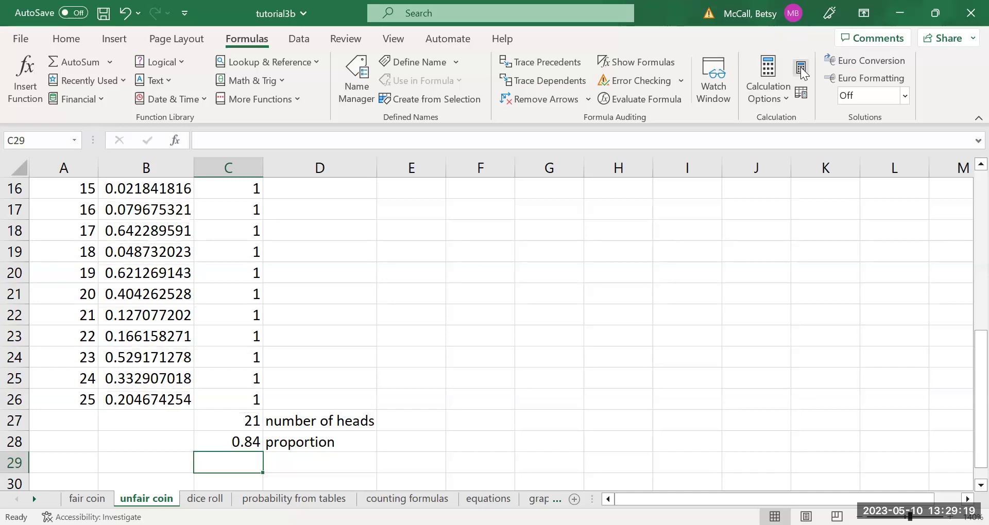
left_click(801, 69)
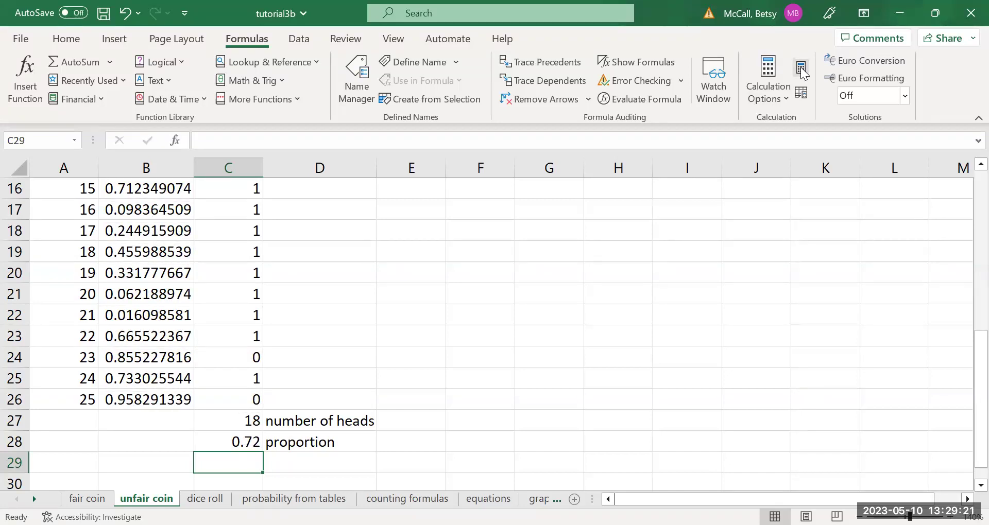